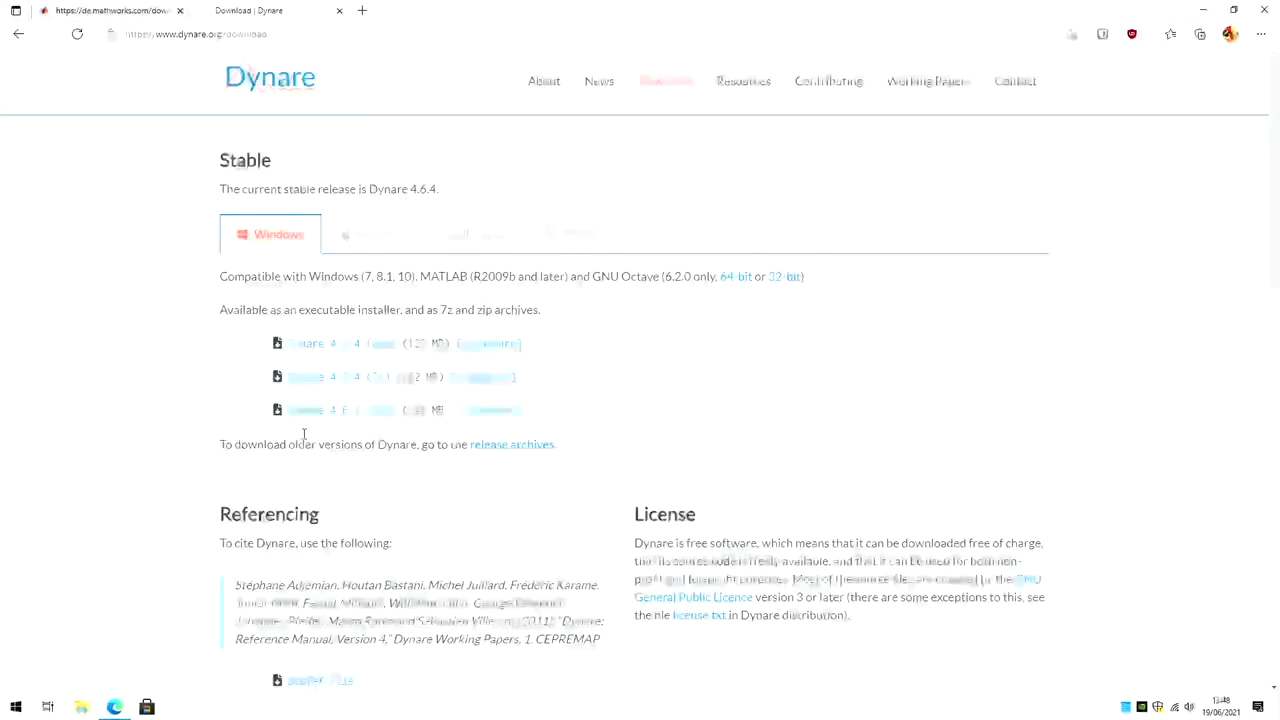
Step: Close the MathWorks tab and download the 64-bit GNU Octave 6.2.0 installer
left_click(180, 10)
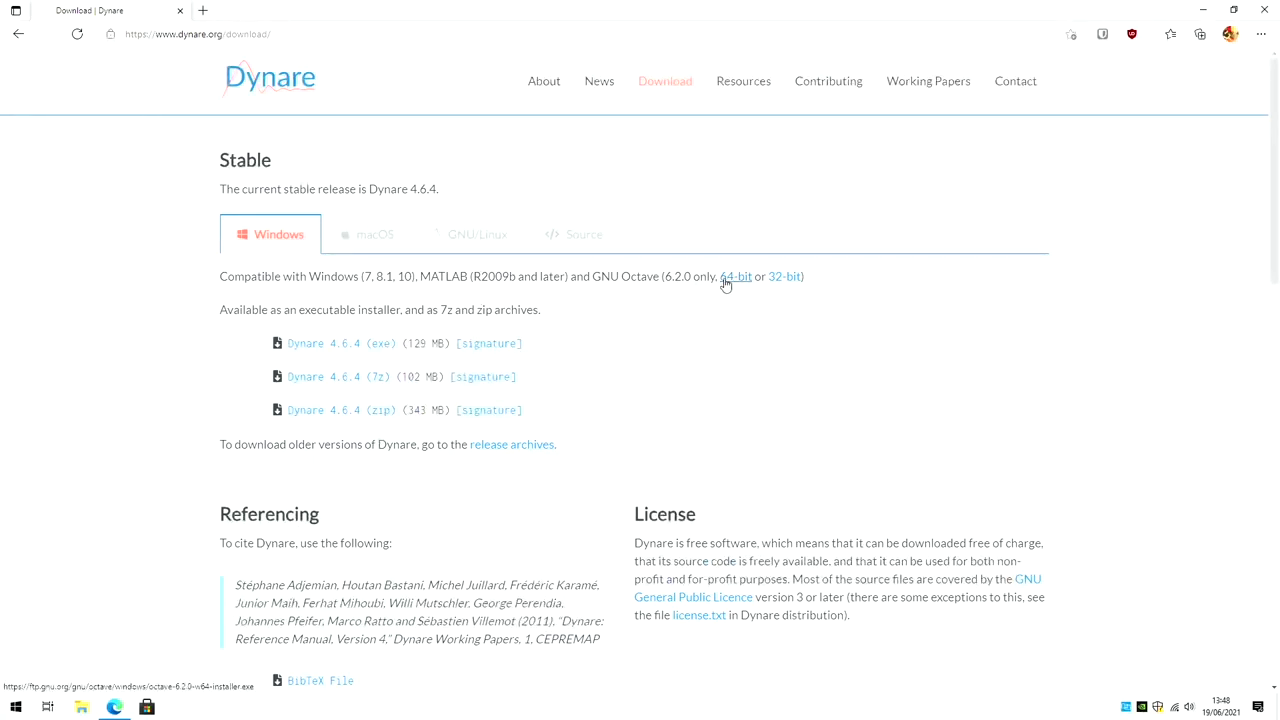
double_click(678, 275)
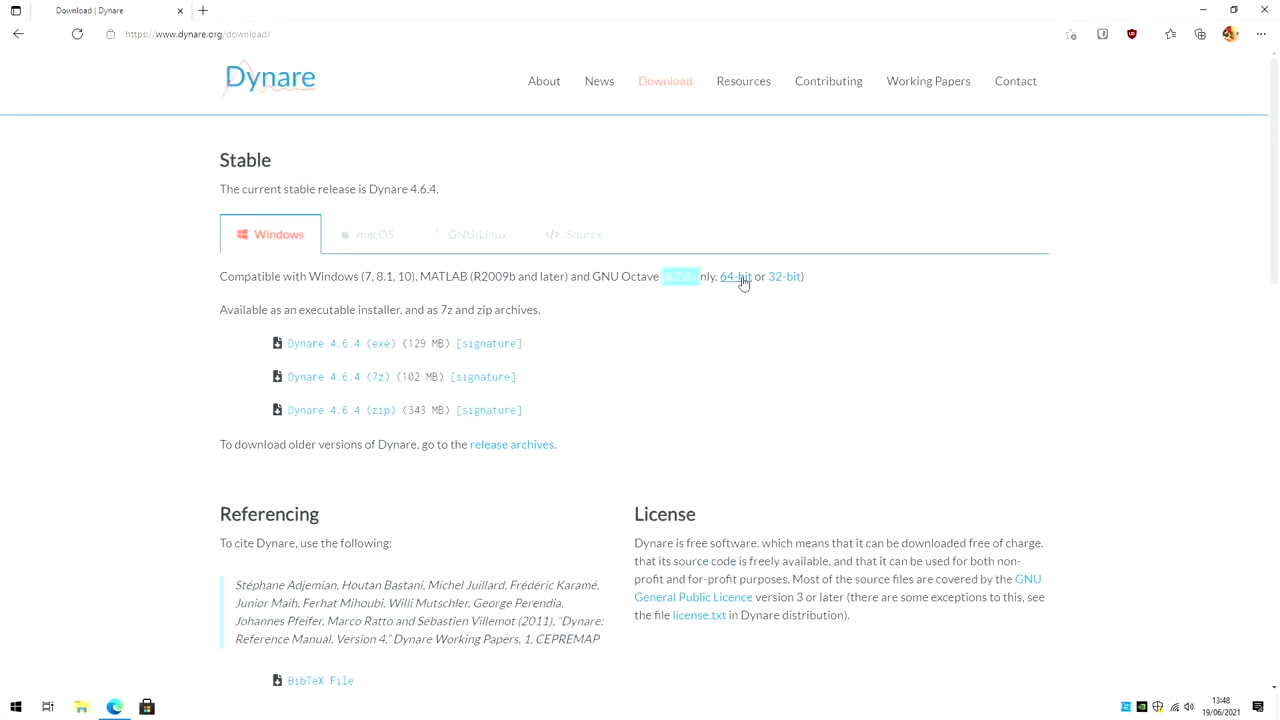
left_click(741, 292)
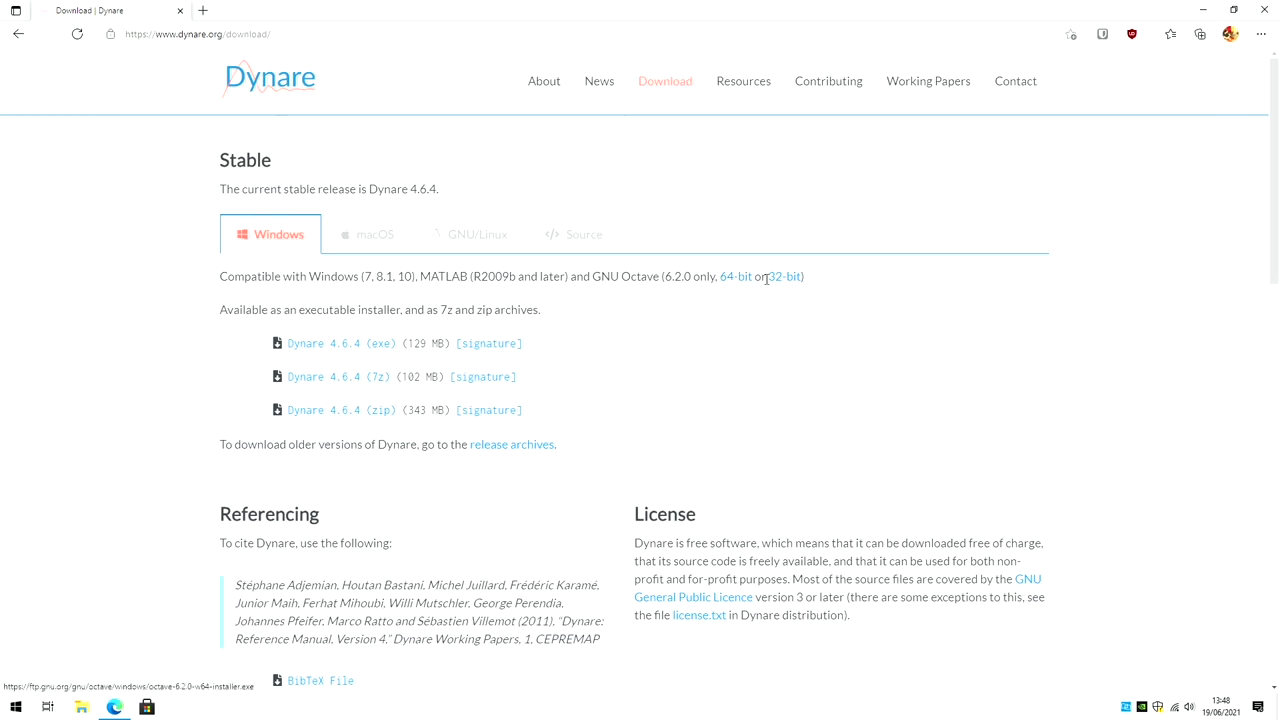
left_click(735, 283)
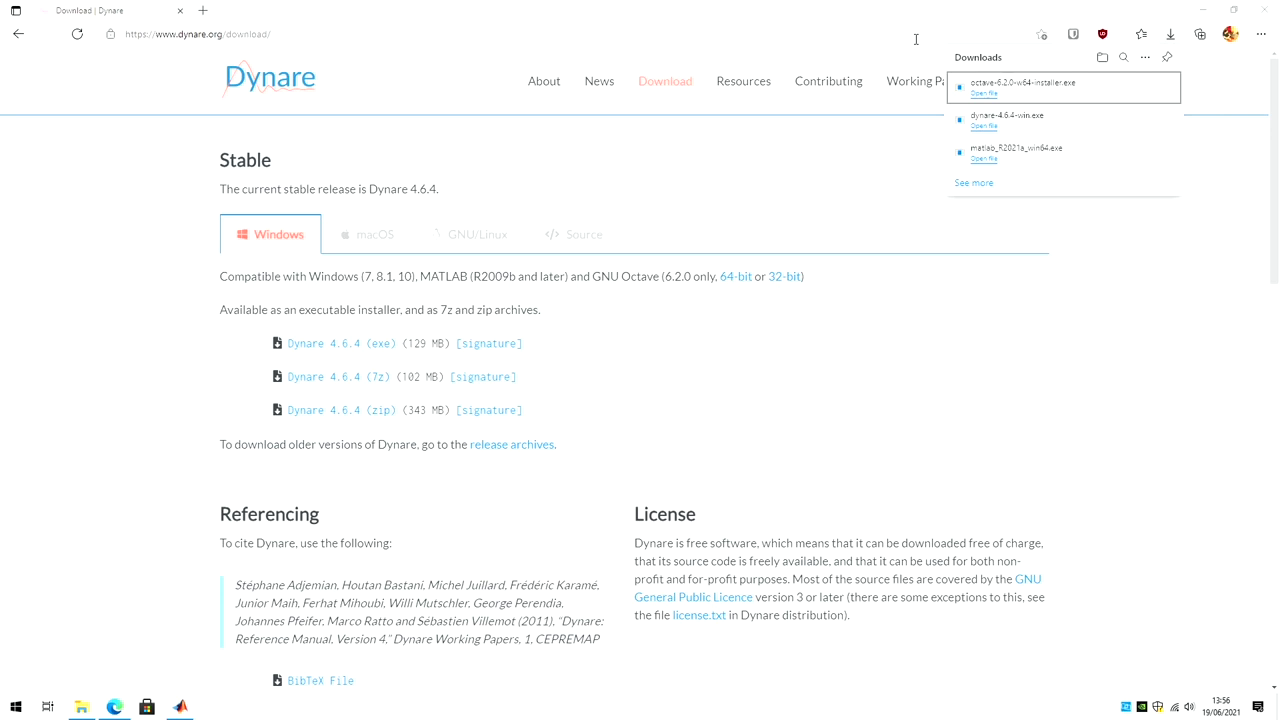
Step: Launch the Octave installer, accept the licence, and choose to install just for the current user
left_click(984, 94)
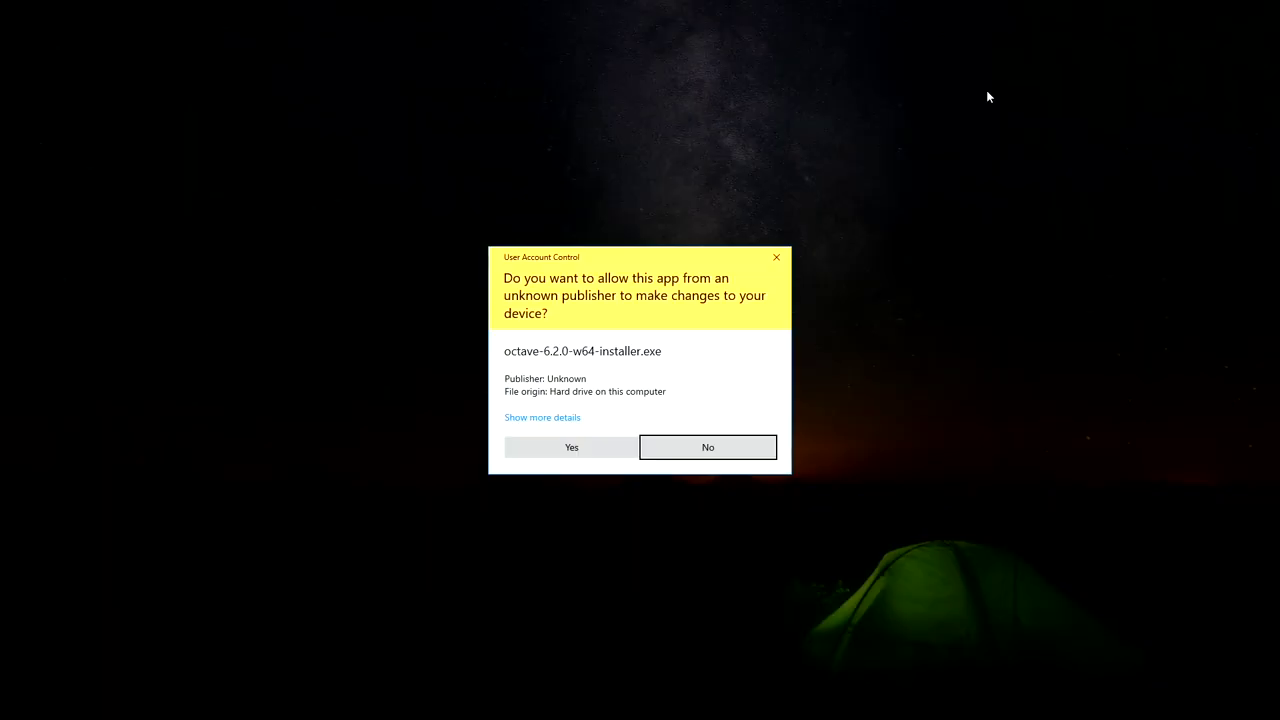
left_click(546, 452)
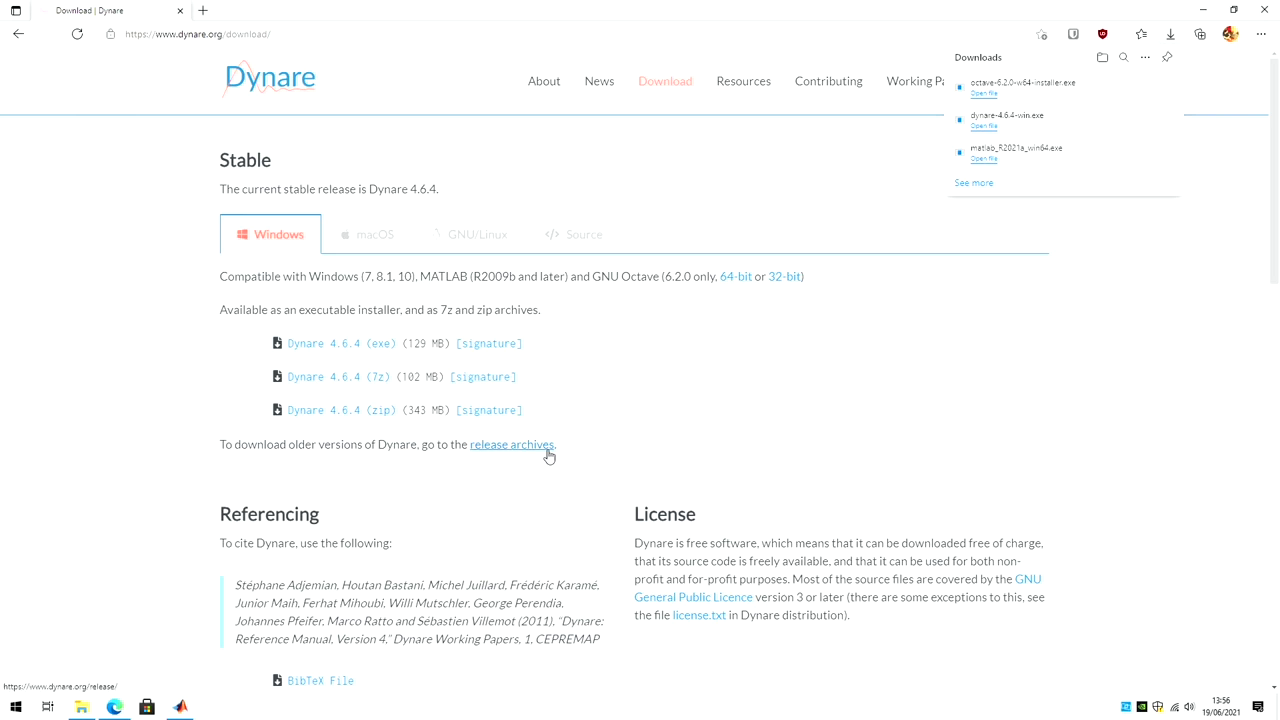
left_click(733, 461)
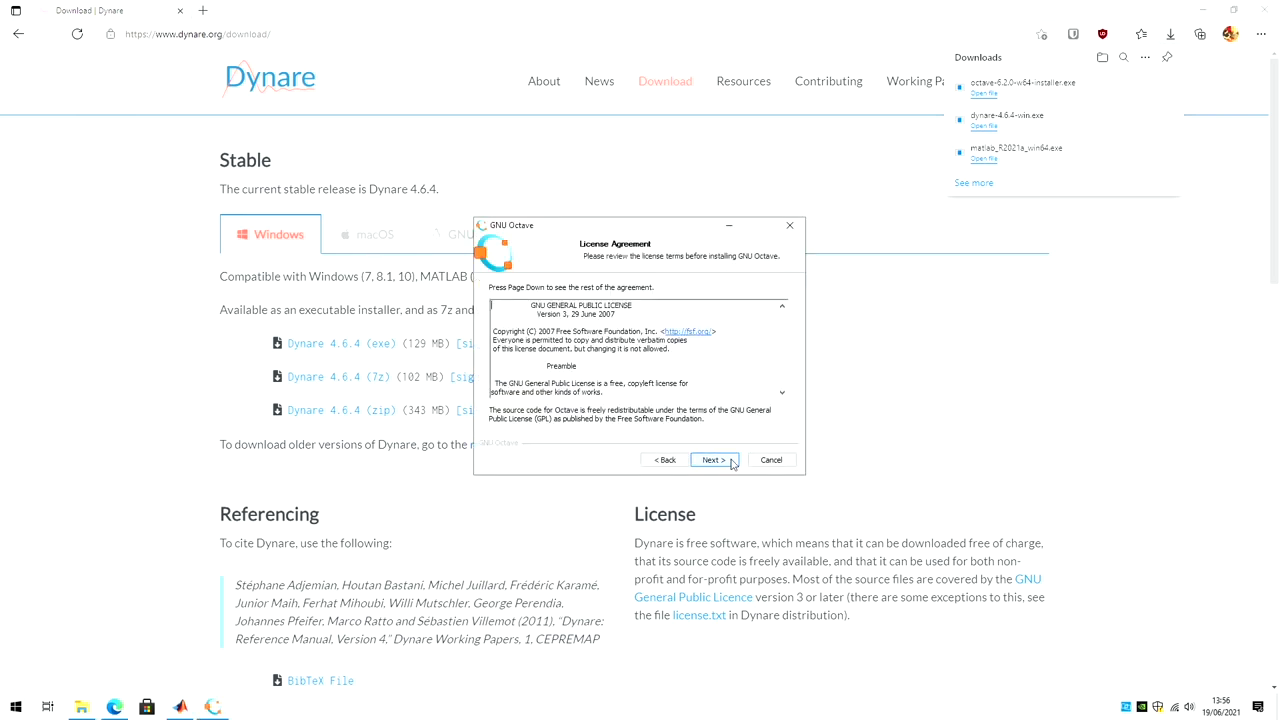
left_click(733, 461)
left_click(540, 364)
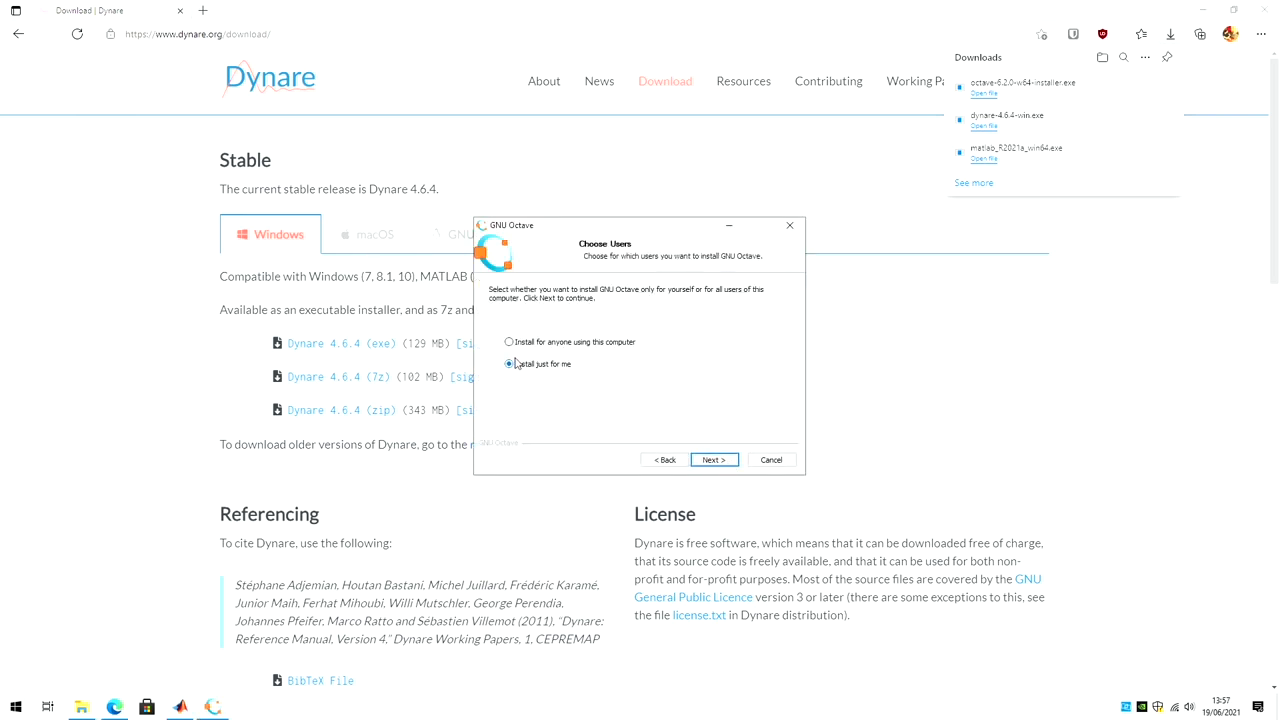
left_click(713, 460)
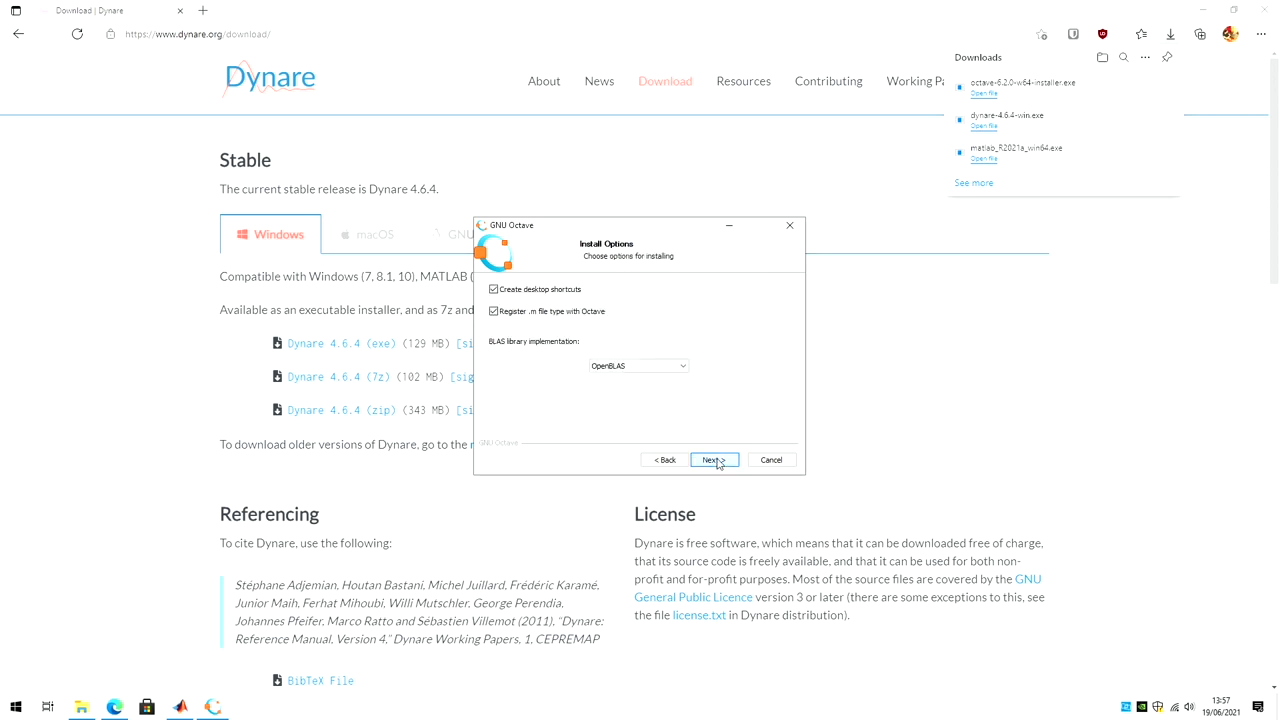
Step: Untick the .m file registration, keep OpenBLAS, and install into the default folder
left_click(515, 314)
left_click(630, 367)
left_click(659, 377)
left_click(709, 461)
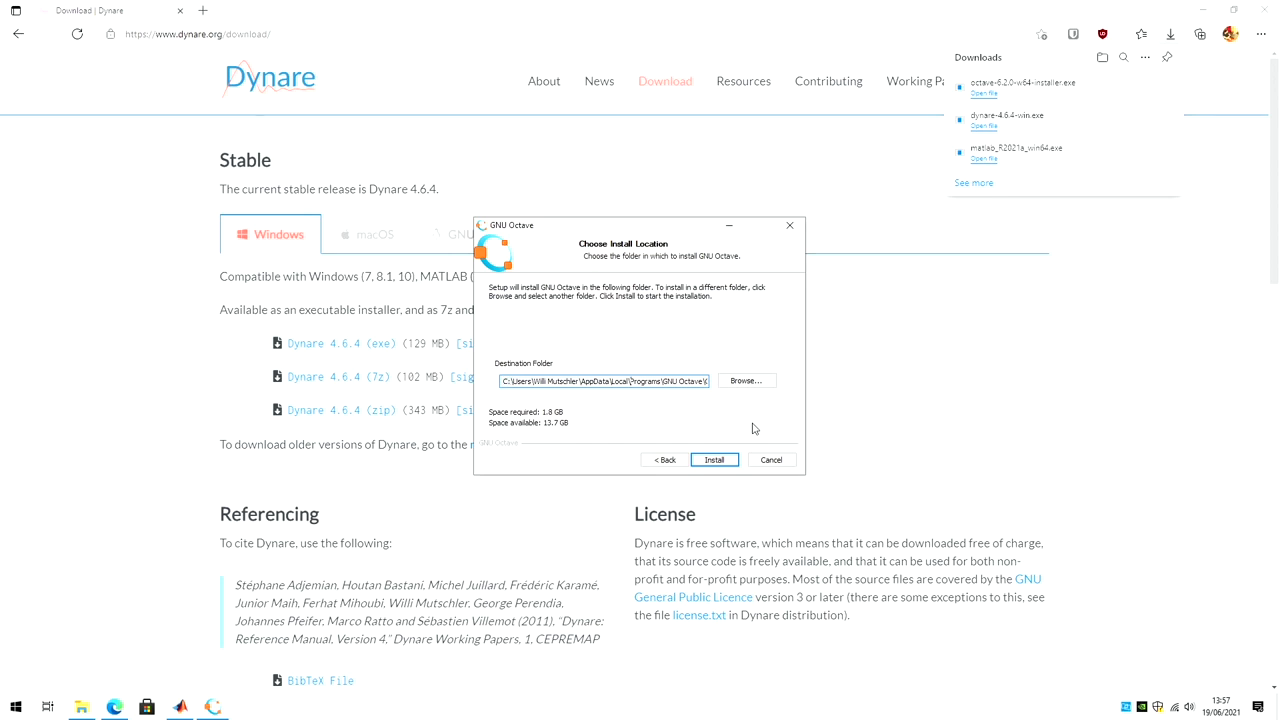
key("Right")
key("Right")
key("Right")
key("Right")
key("Right")
key("Right")
key("Right")
key("Right")
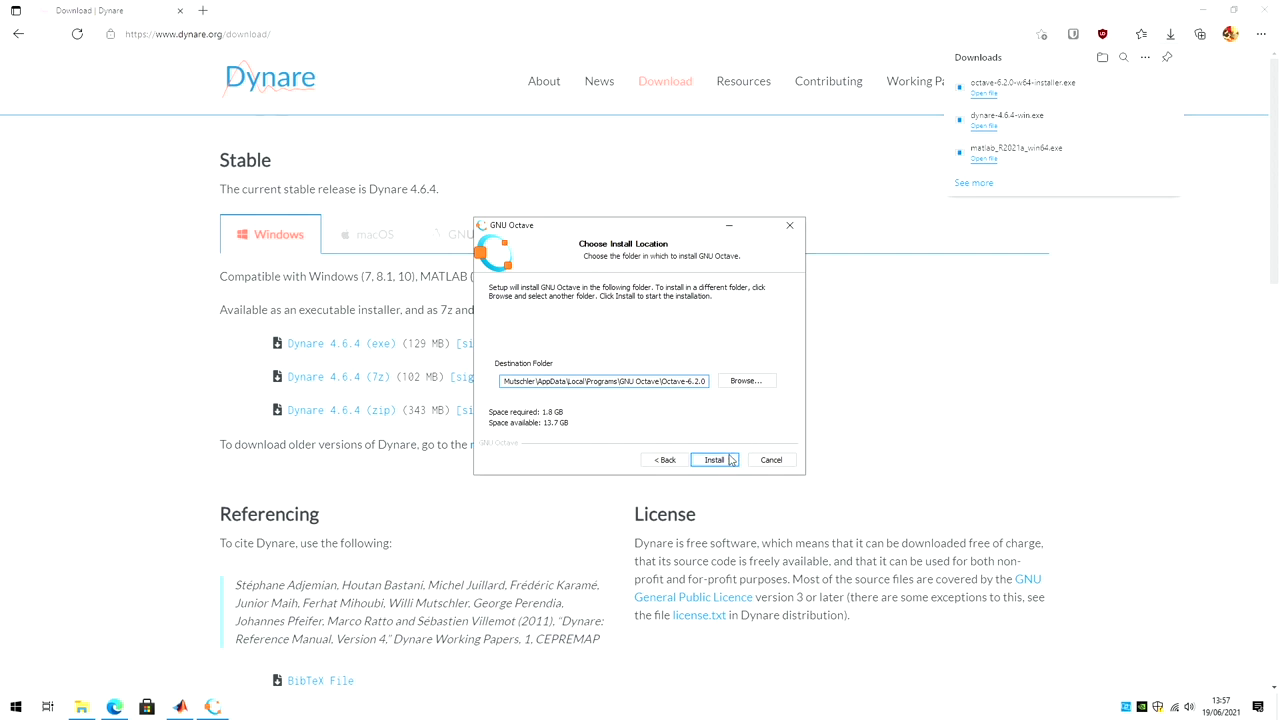
left_click(727, 464)
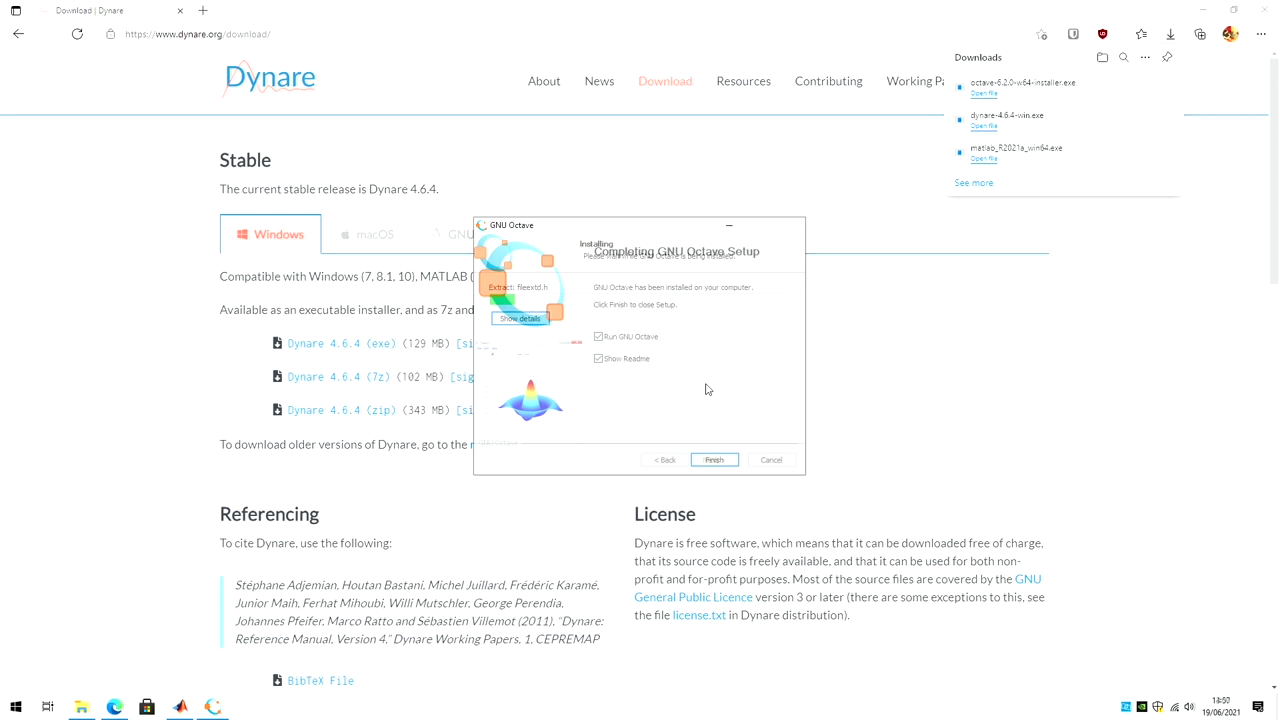
Step: Launch Octave and run 'pkg install -forge optim io control' in the Command Window
left_click(714, 460)
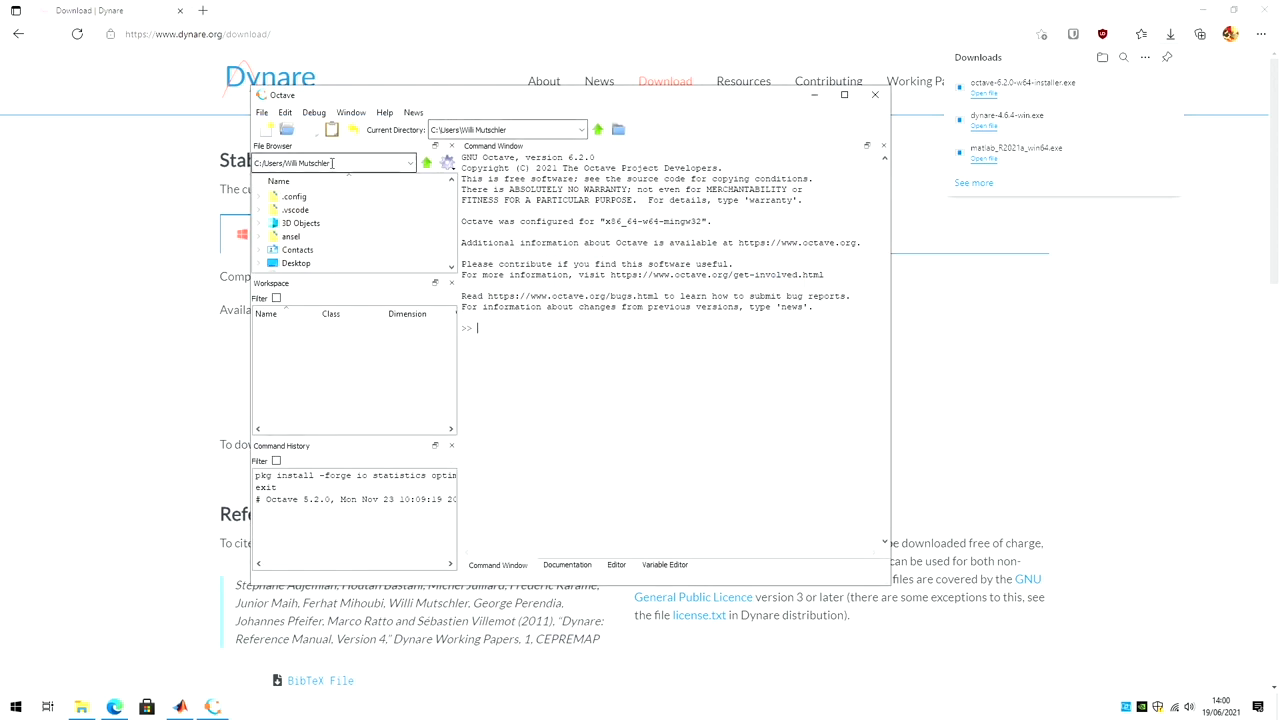
left_click(330, 161)
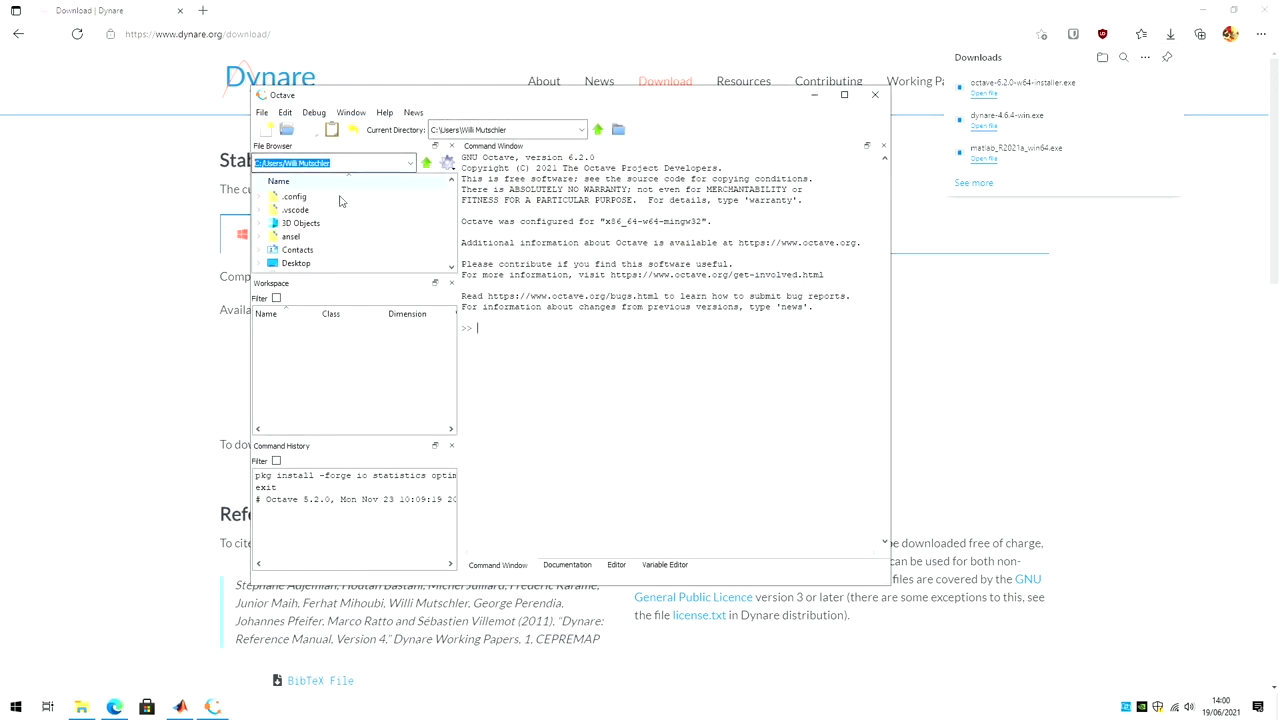
triple_click(527, 131)
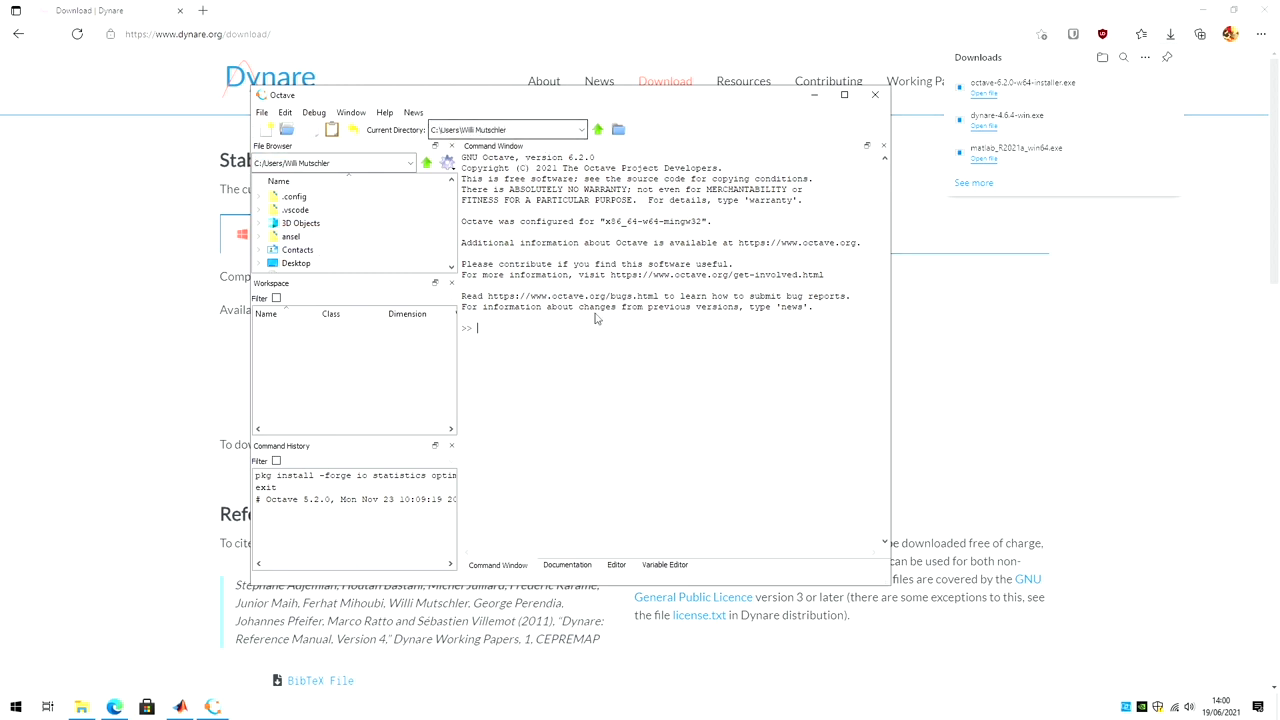
left_click(597, 363)
type("pkg install -forge optim io control")
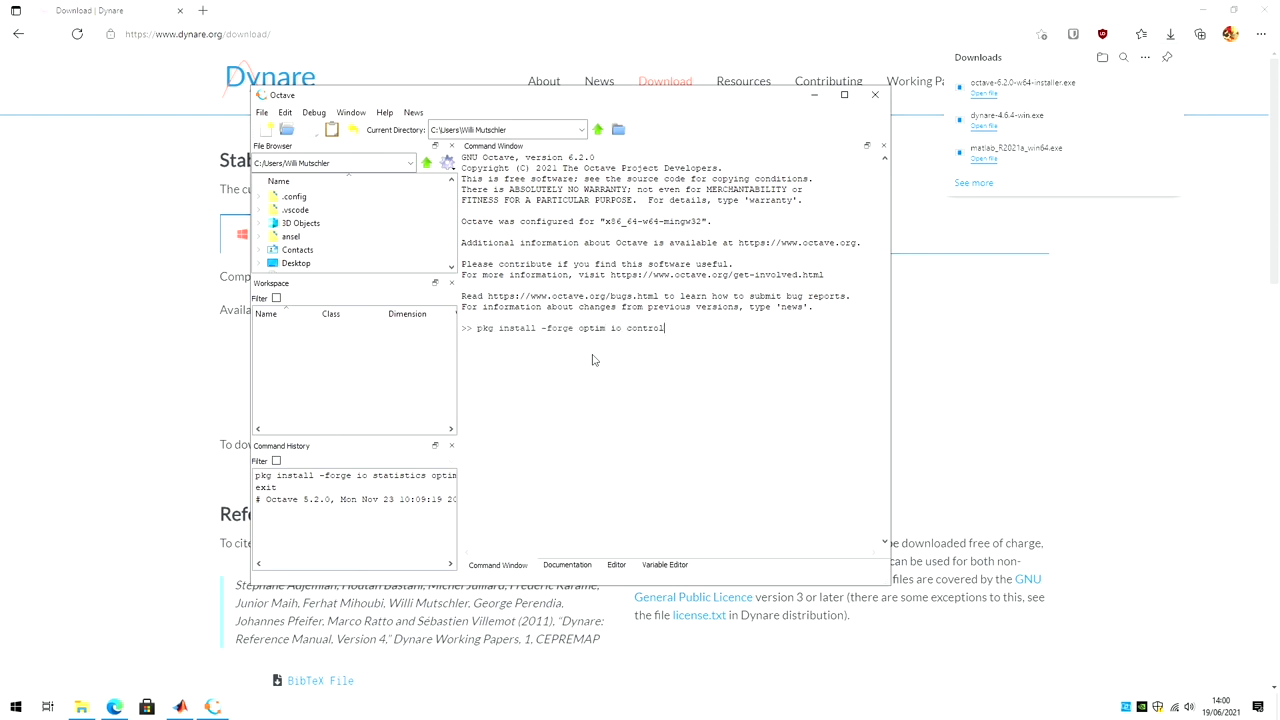
key("Return")
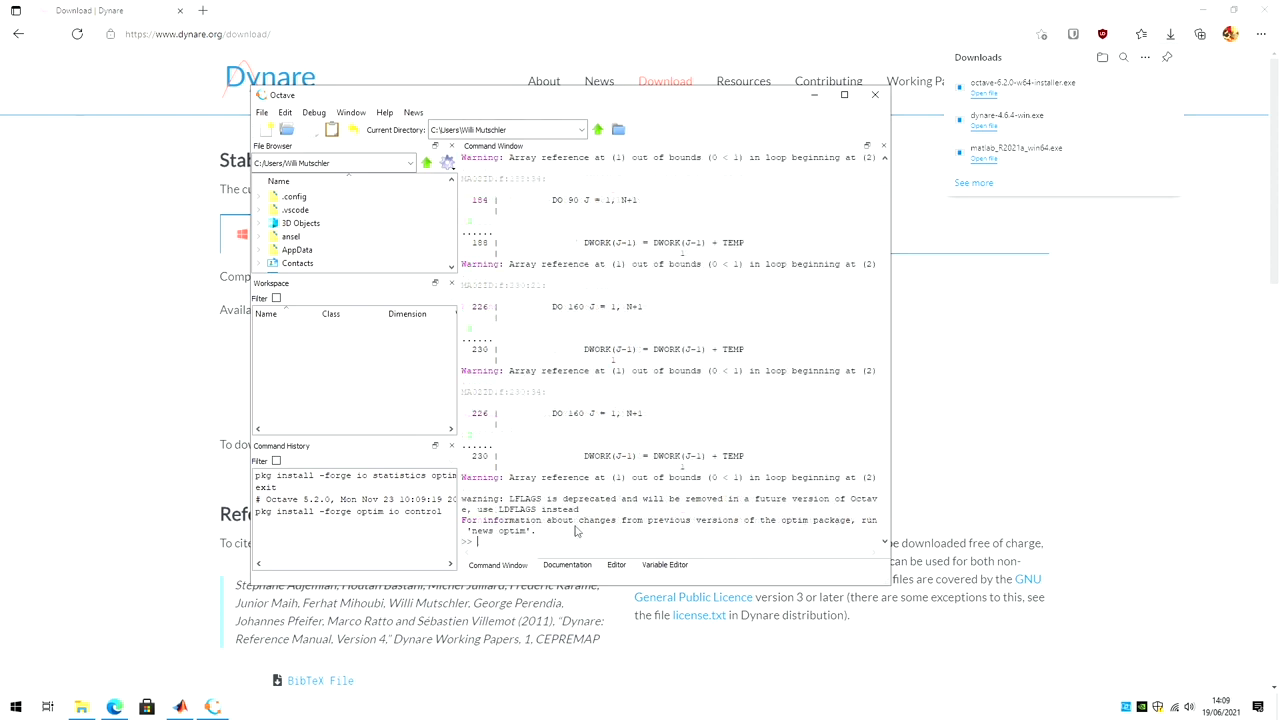
Step: Download the Dynare 4.6.4 Windows installer and run it with administrator approval
left_click(184, 289)
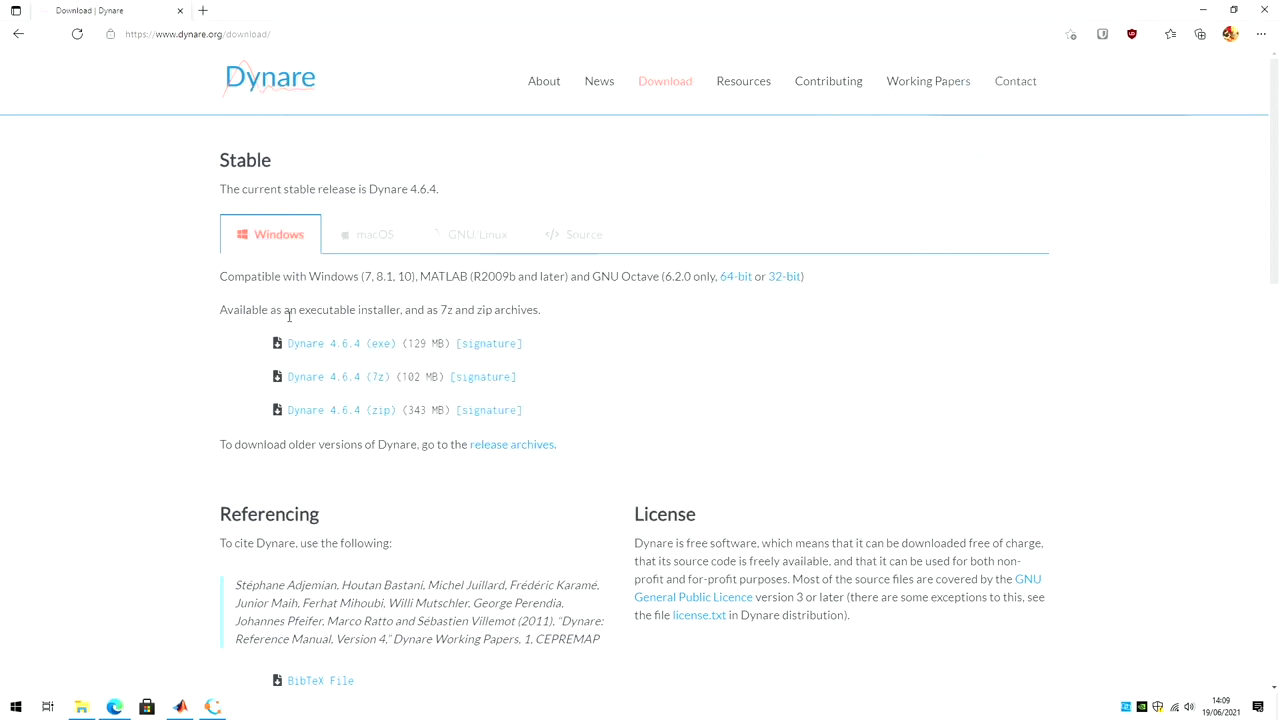
left_click(339, 345)
left_click(956, 155)
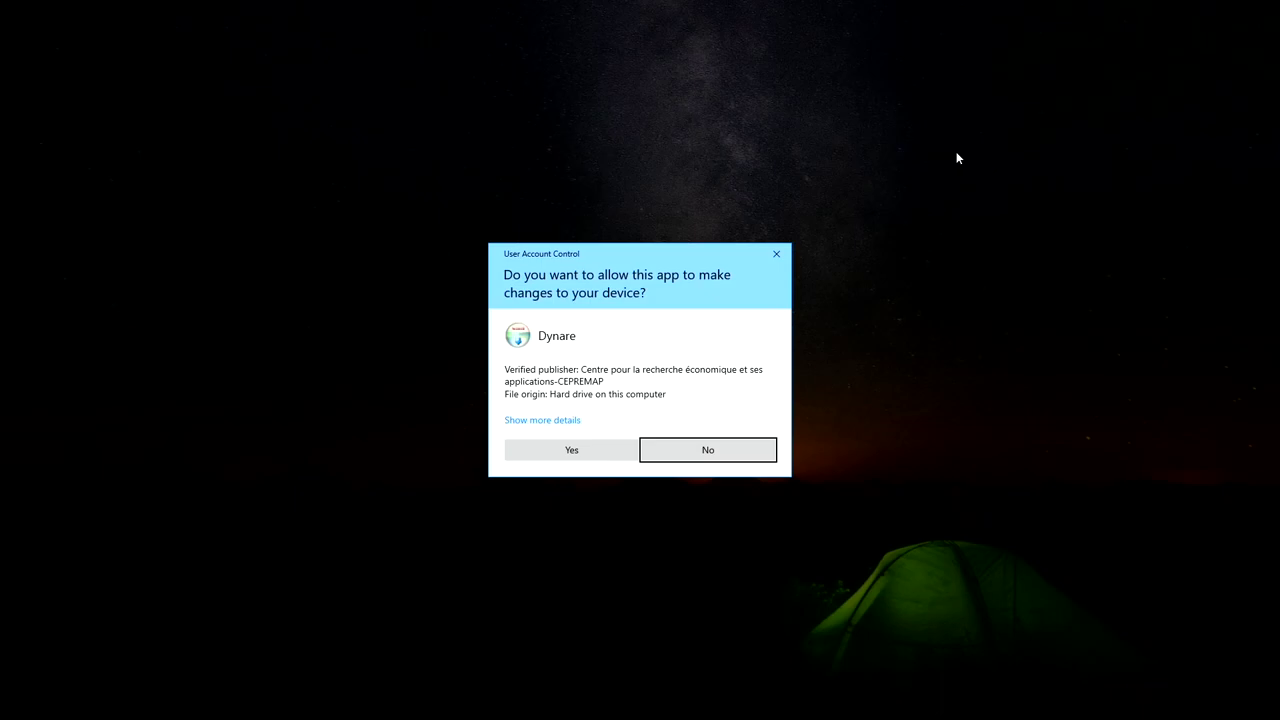
left_click(580, 453)
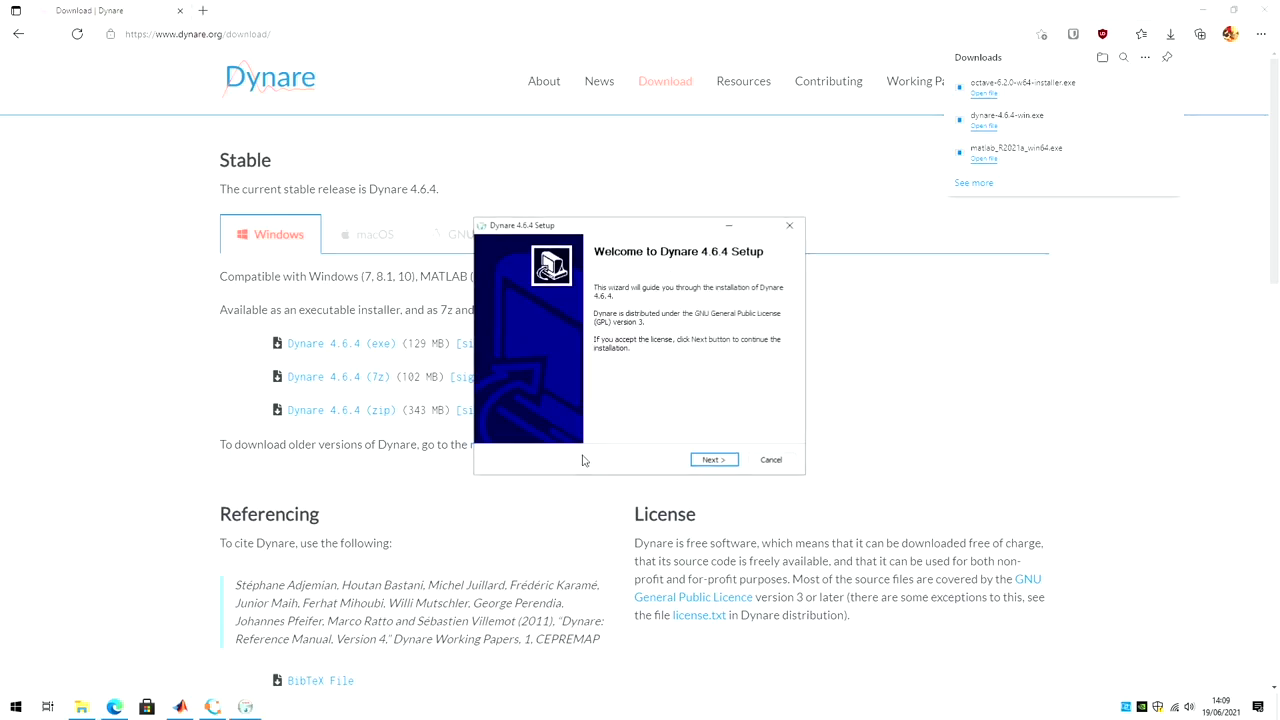
Step: Install with default components into c:\dynare\4.6.4 and close the finished setup
left_click(711, 461)
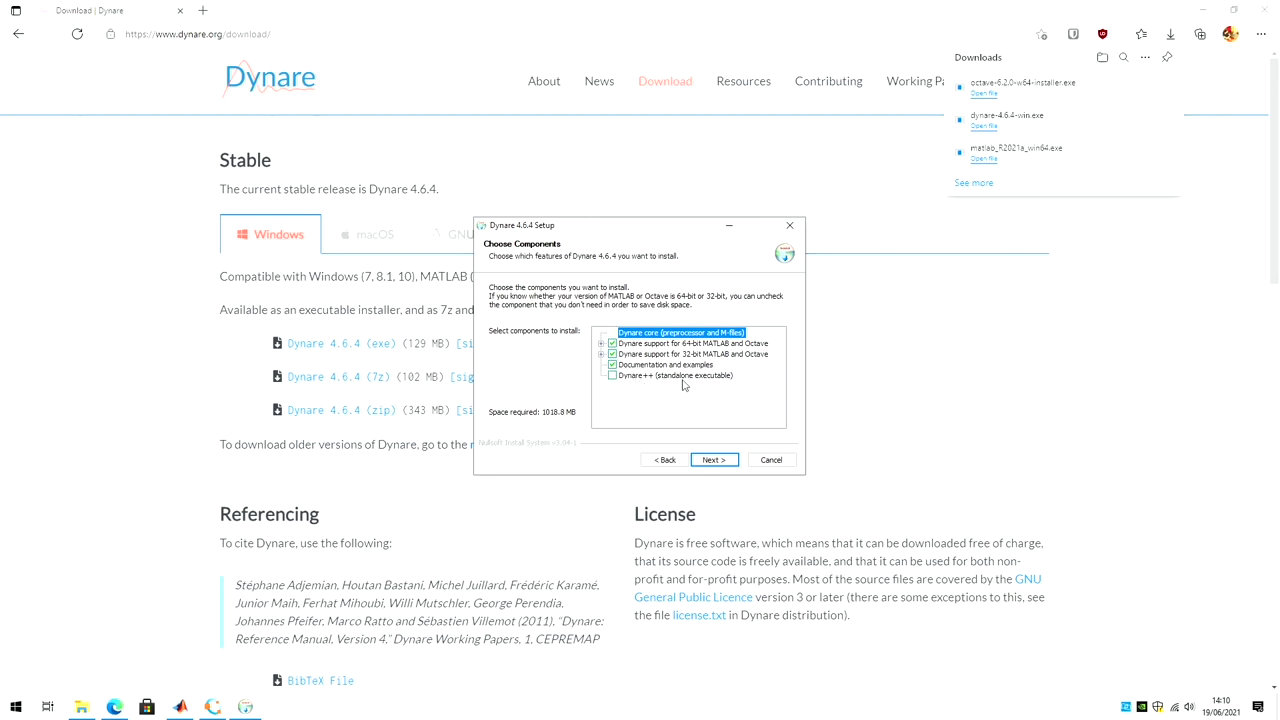
left_click(706, 462)
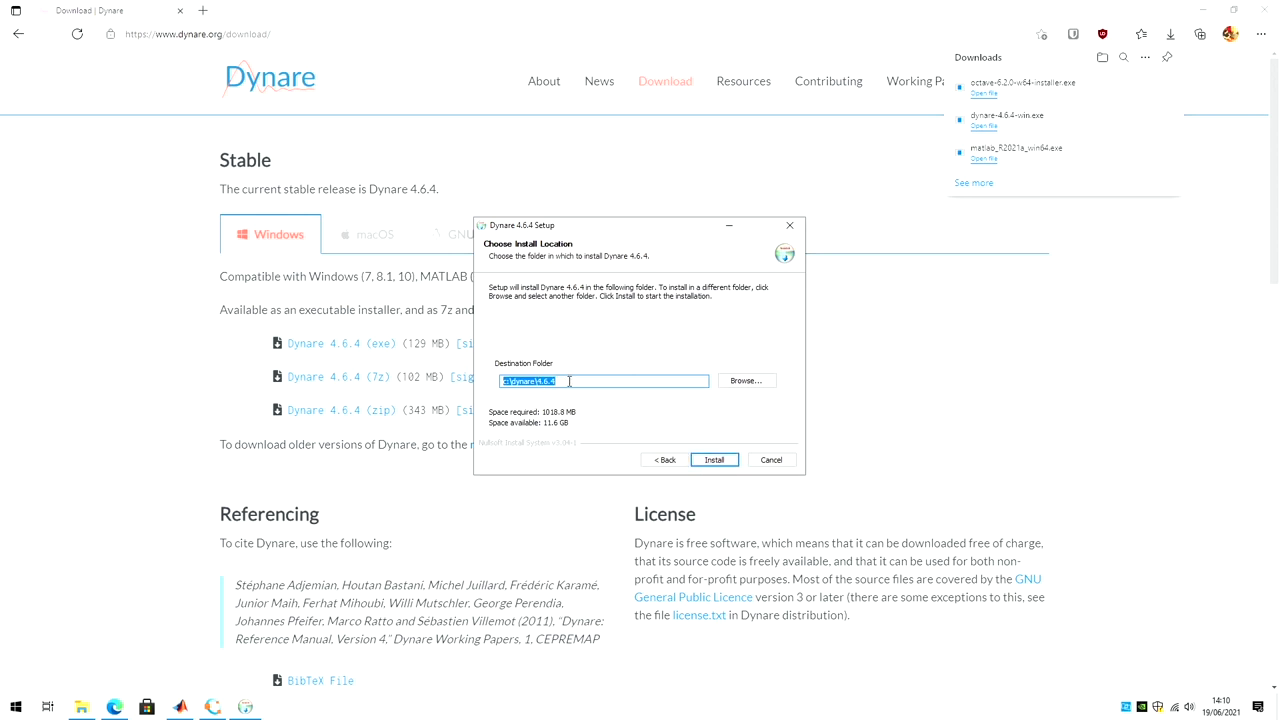
left_click(569, 381)
left_click_drag(569, 381, 499, 383)
left_click(575, 380)
left_click(714, 460)
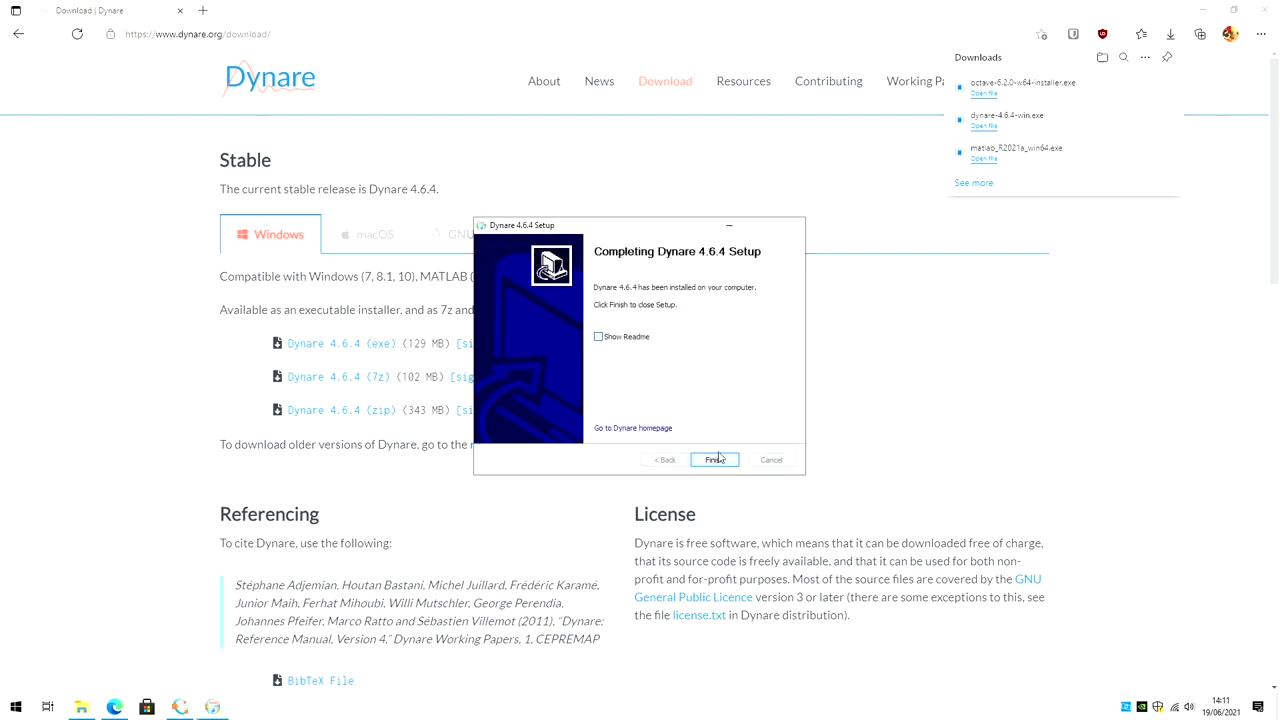
left_click(714, 460)
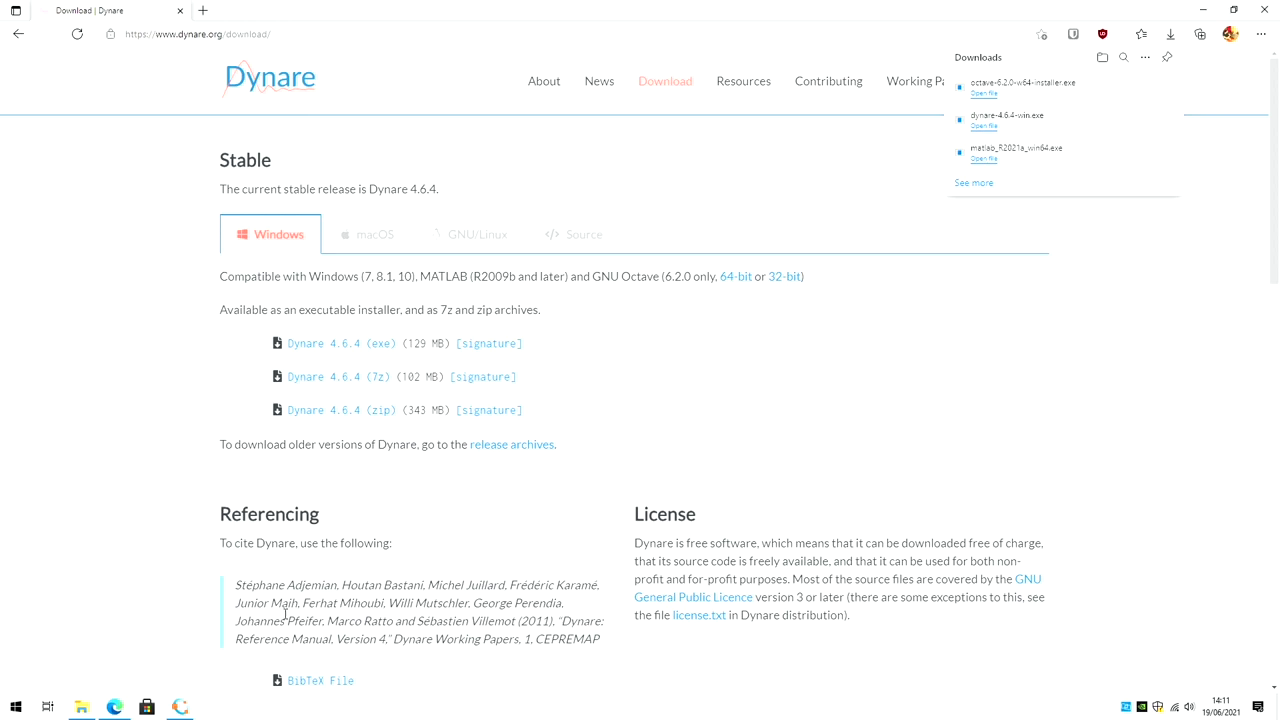
Step: Clear the Command Window with clc and browse the File Browser to C:\dynare\4.6.4
left_click(180, 707)
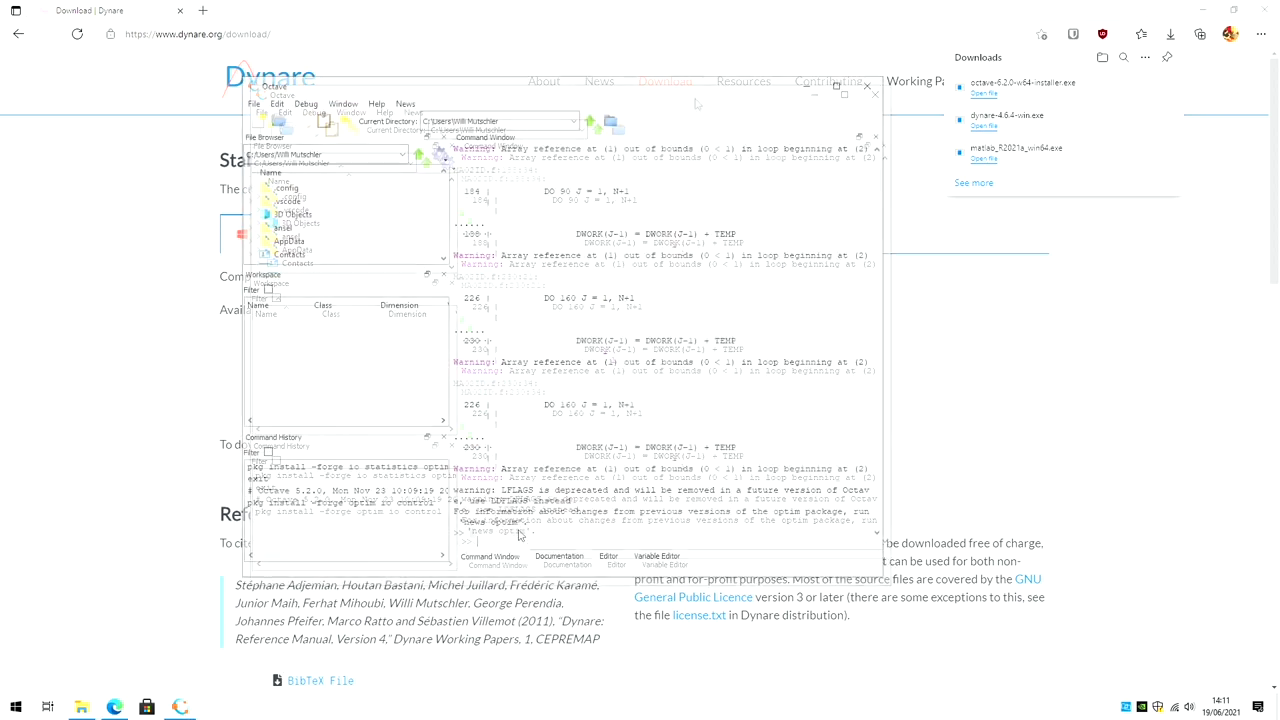
type("clc")
key("Return")
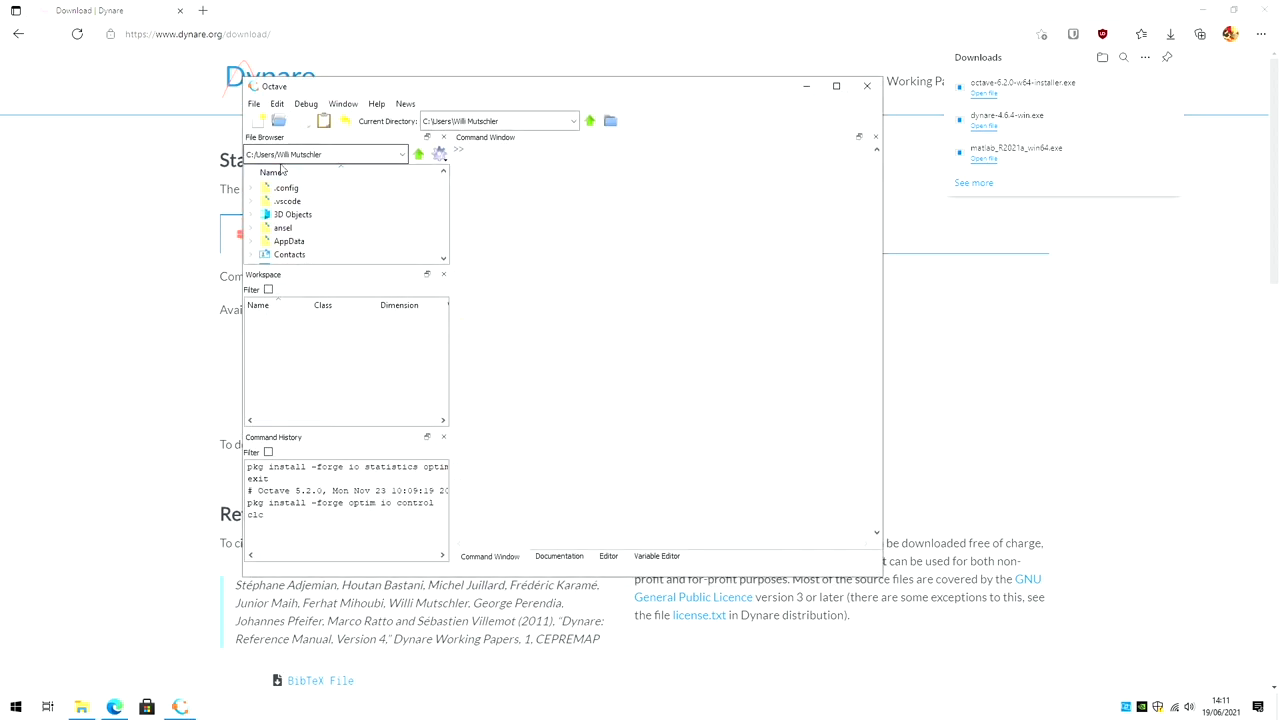
left_click(419, 154)
left_click(420, 155)
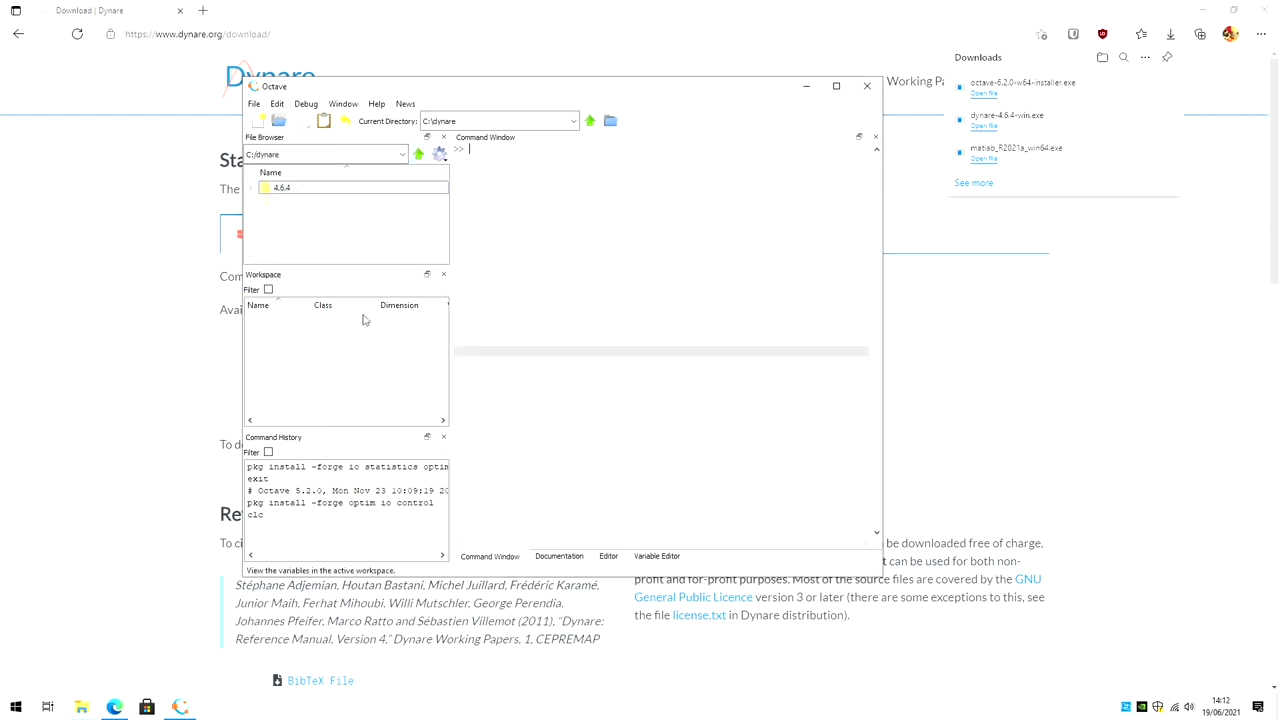
double_click(285, 189)
left_click(302, 202)
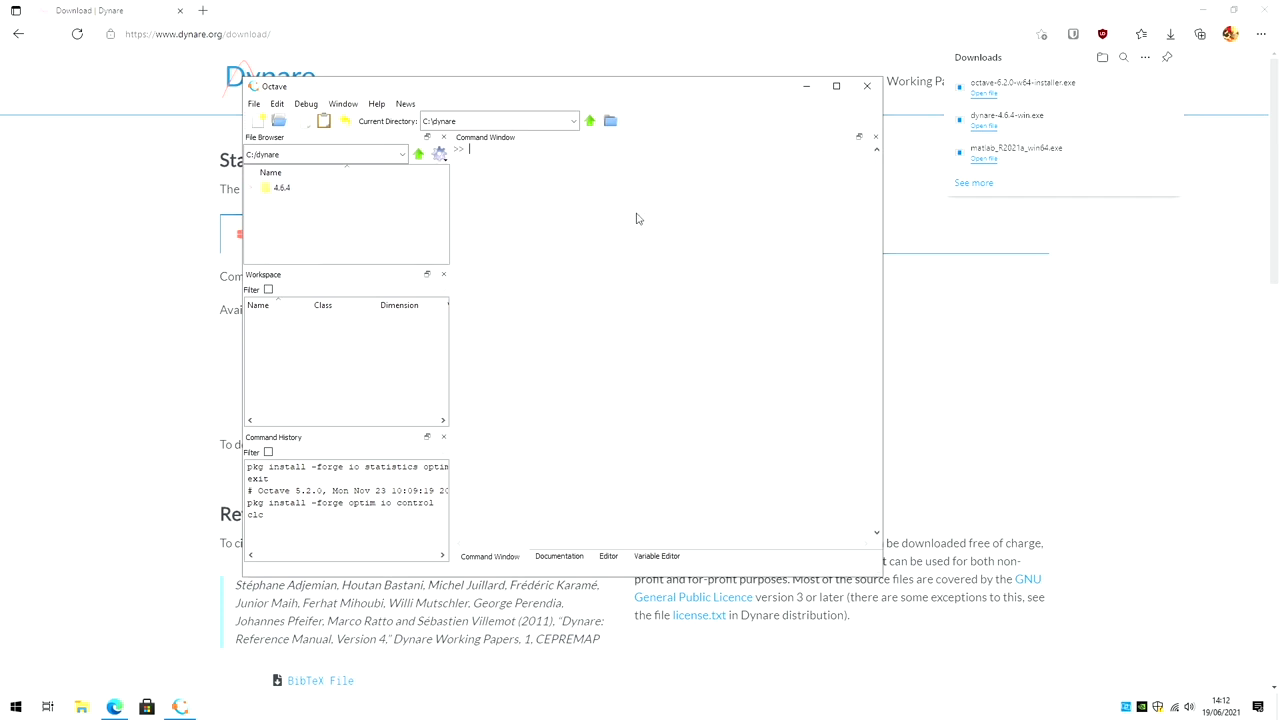
Step: Run addpath("C:/dynare/4.6.4/matlab"), then run dynare to confirm version 4.6.4
type("addpath(\"C:\\dynare\\4.6.4\\matlab\") addpath(\"C:/dynare/4.6.4/matlab\")")
key("Return")
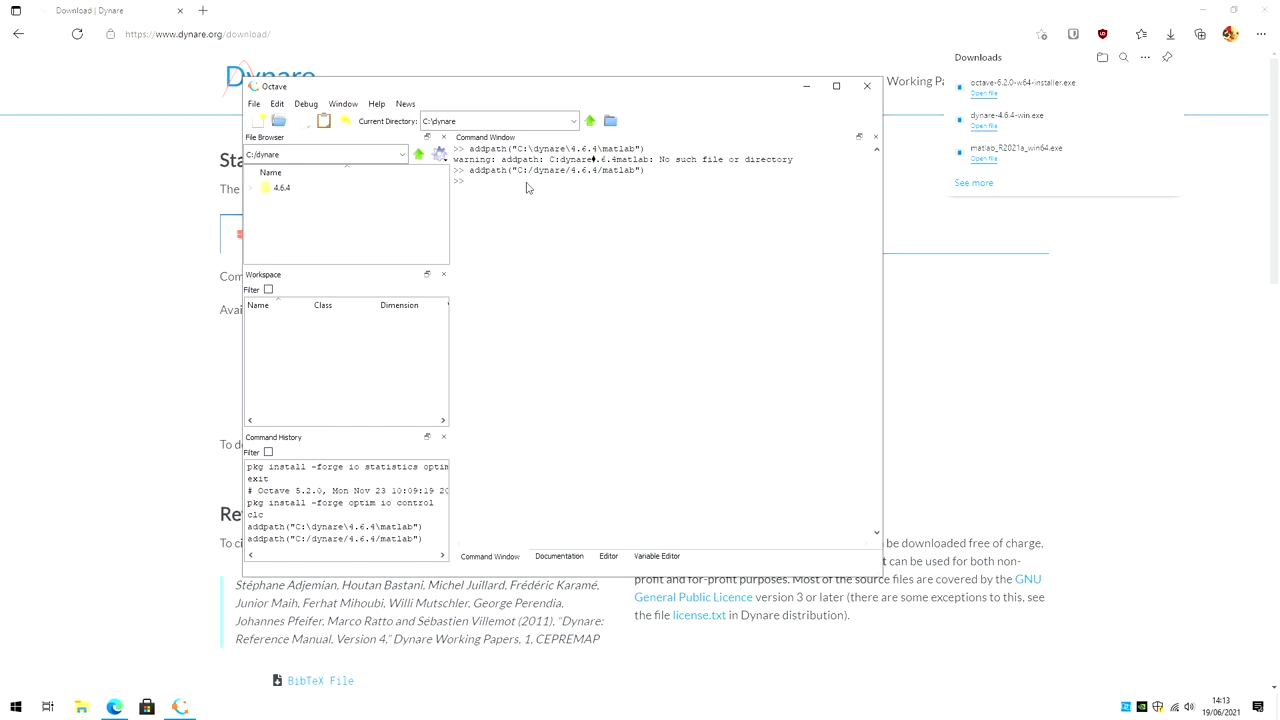
type("are")
key("Return")
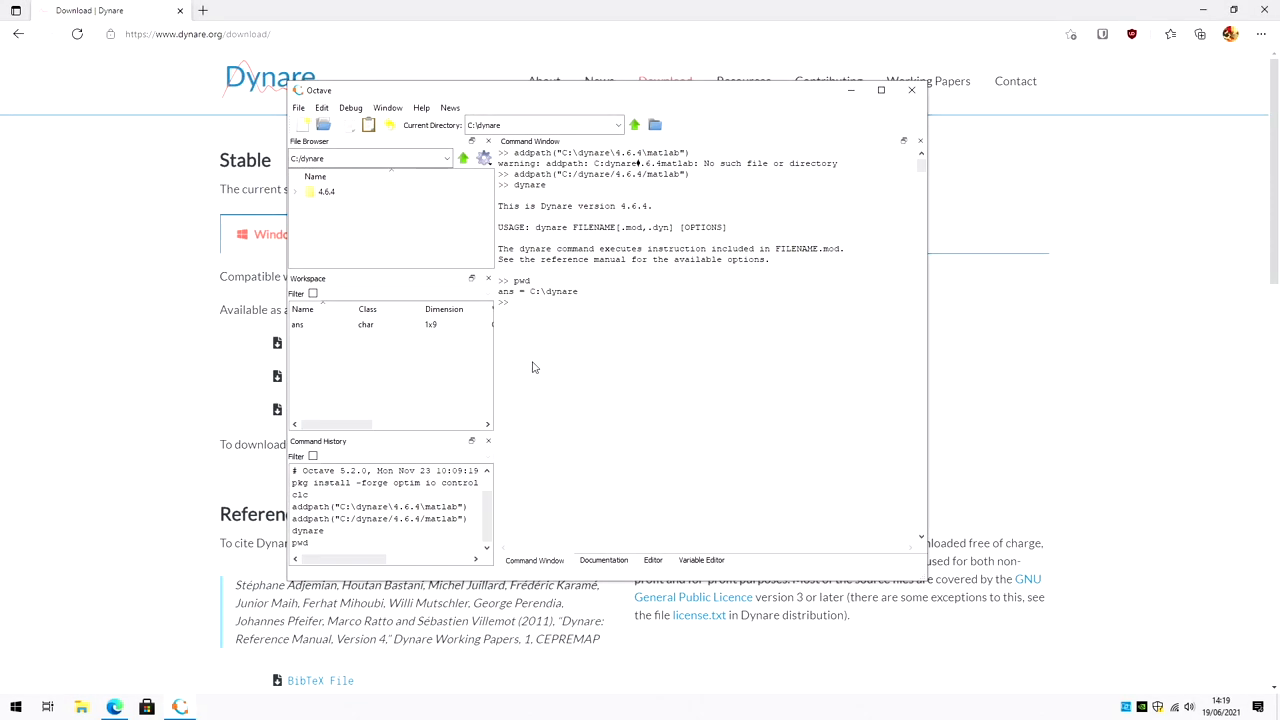
Step: In File Explorer, create a new folder named work inside C:\dynare
left_click(81, 708)
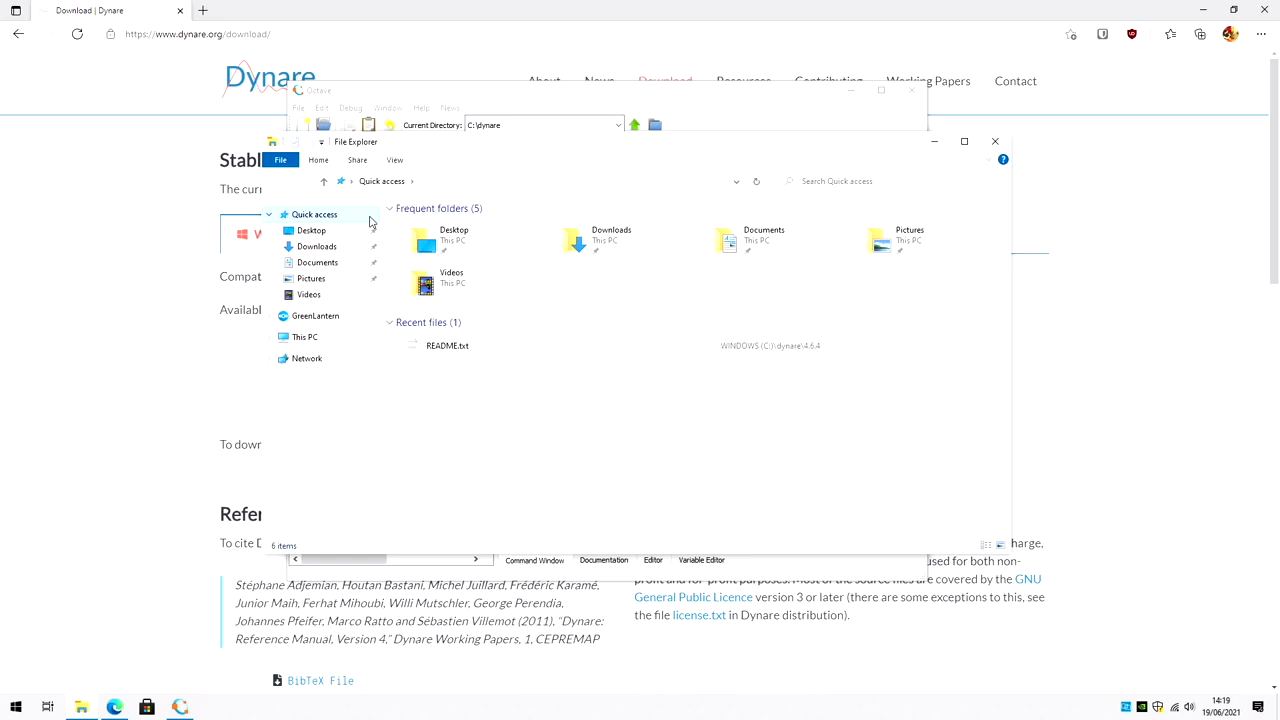
left_click(318, 340)
double_click(465, 372)
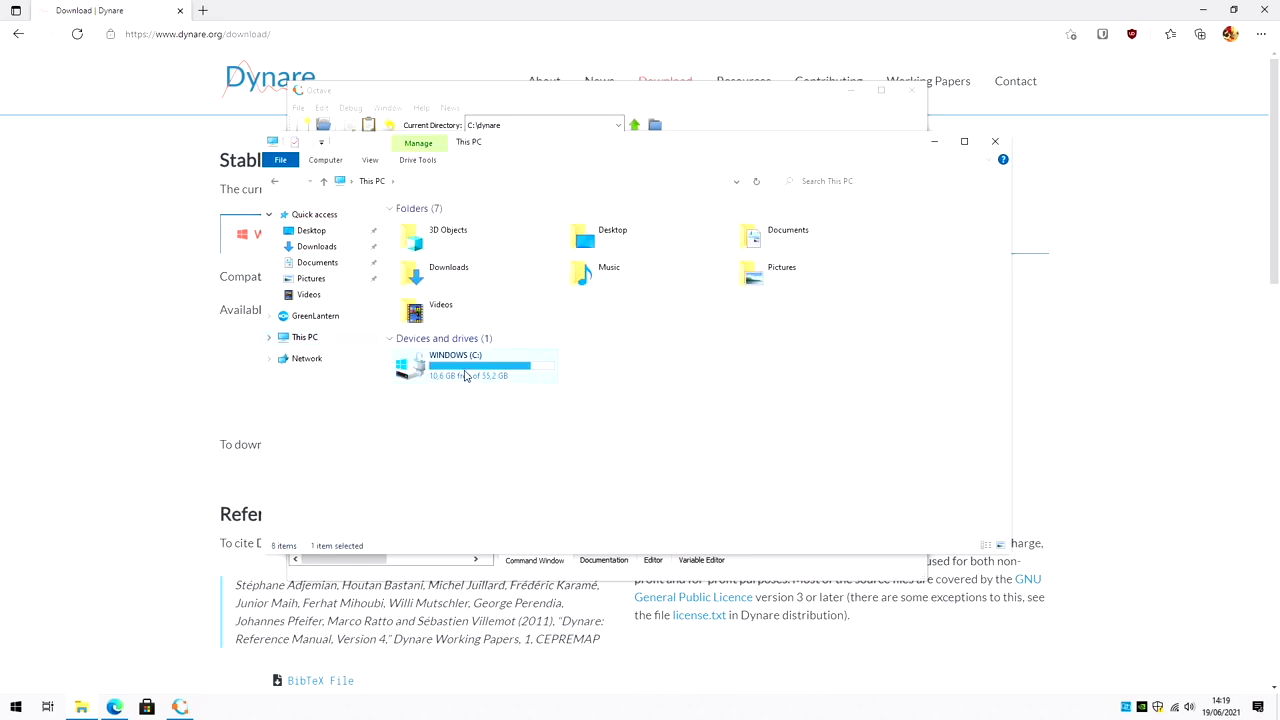
double_click(447, 282)
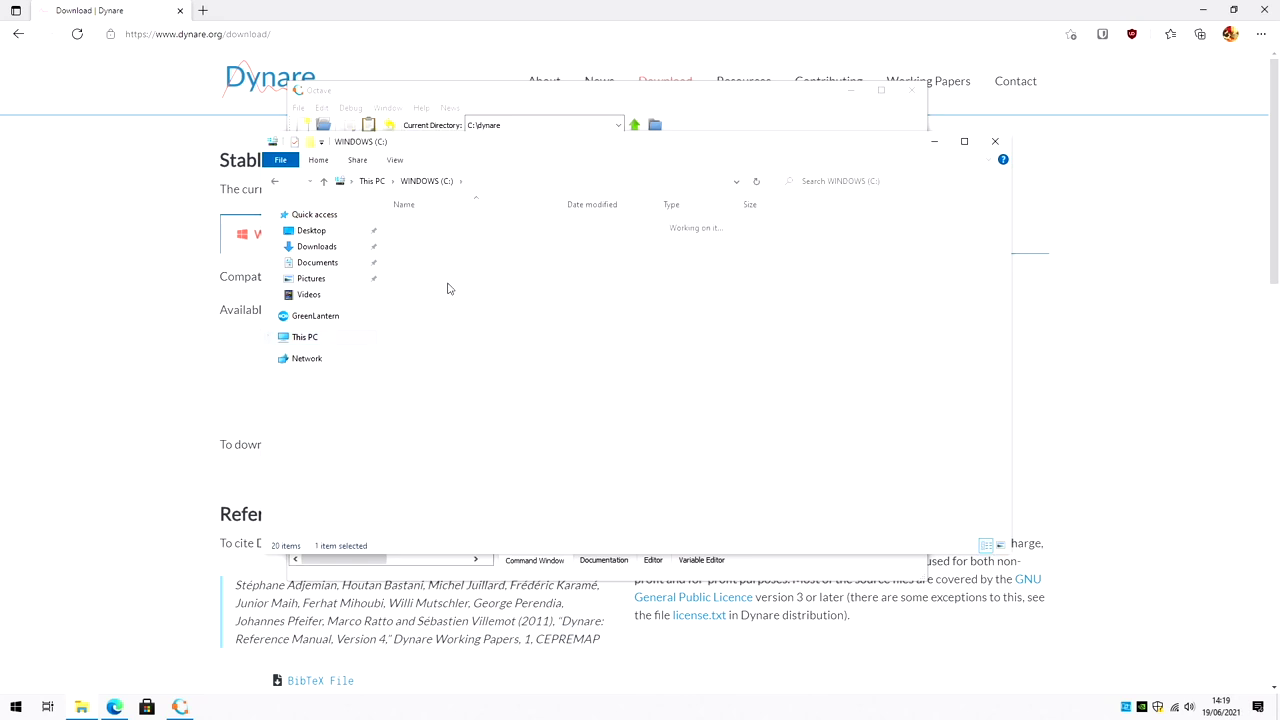
right_click(499, 313)
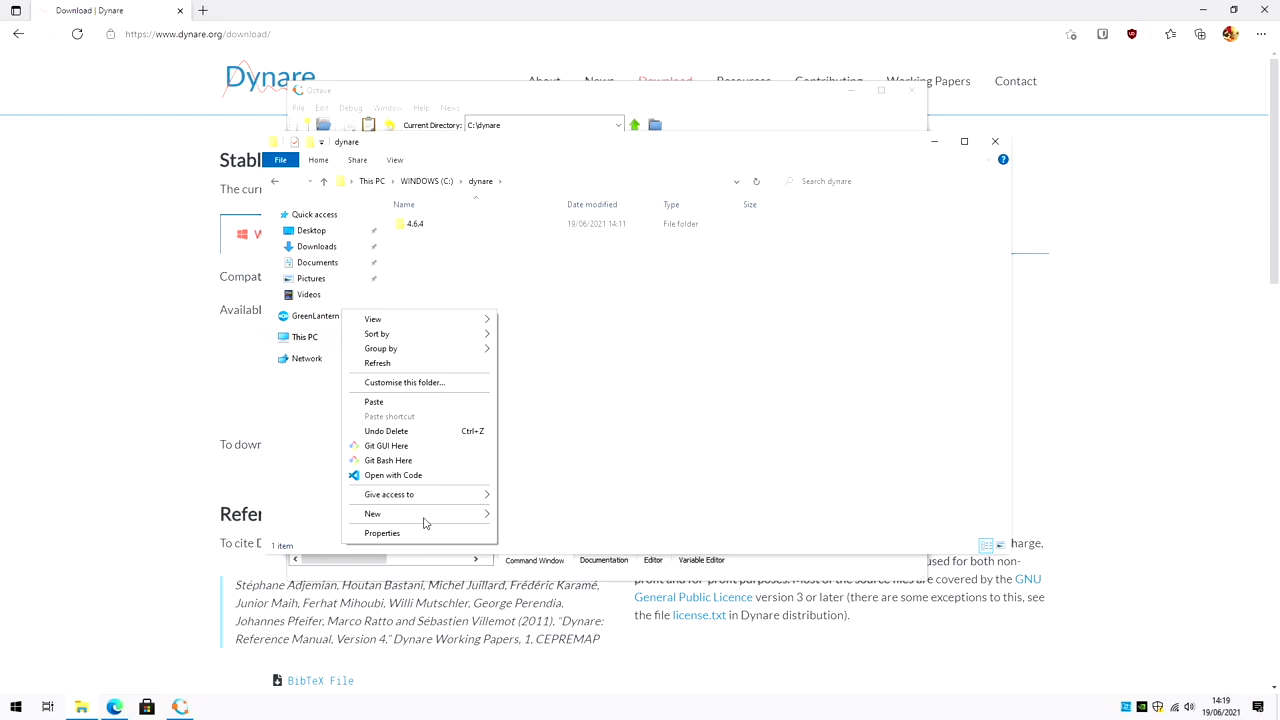
mouse_move(424, 518)
left_click(558, 520)
type("wo")
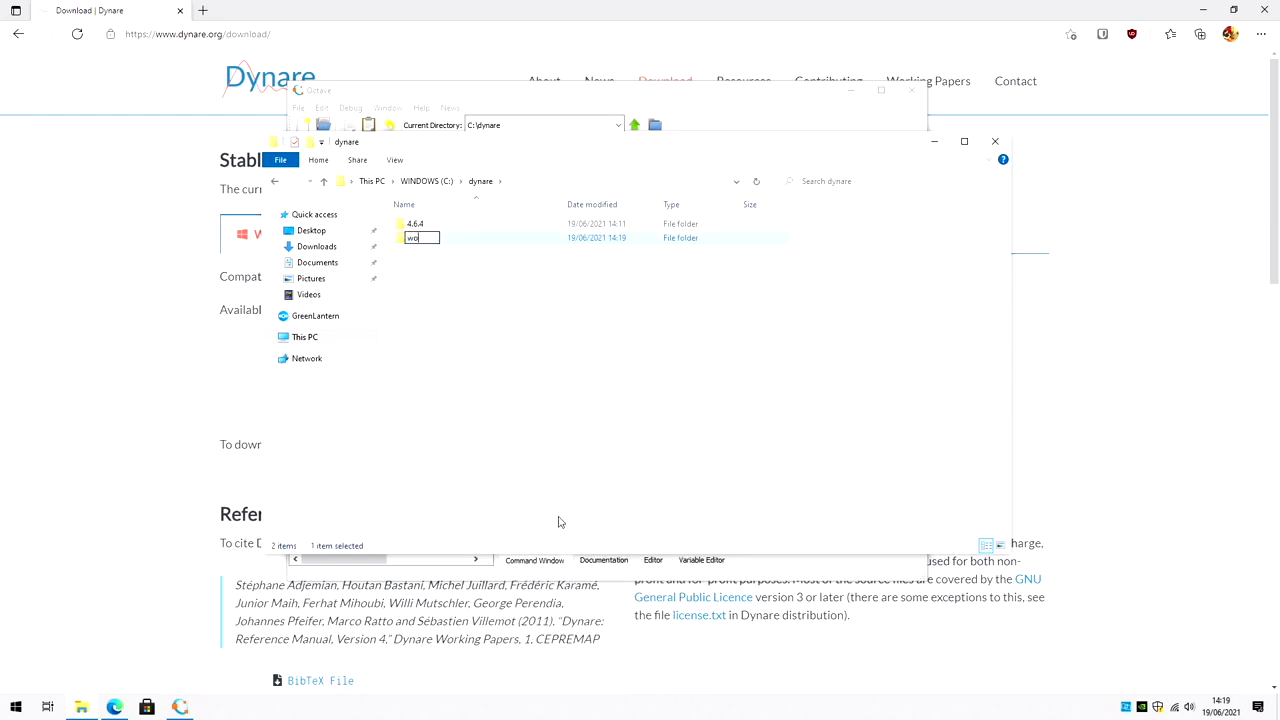
type("rk")
key("Return")
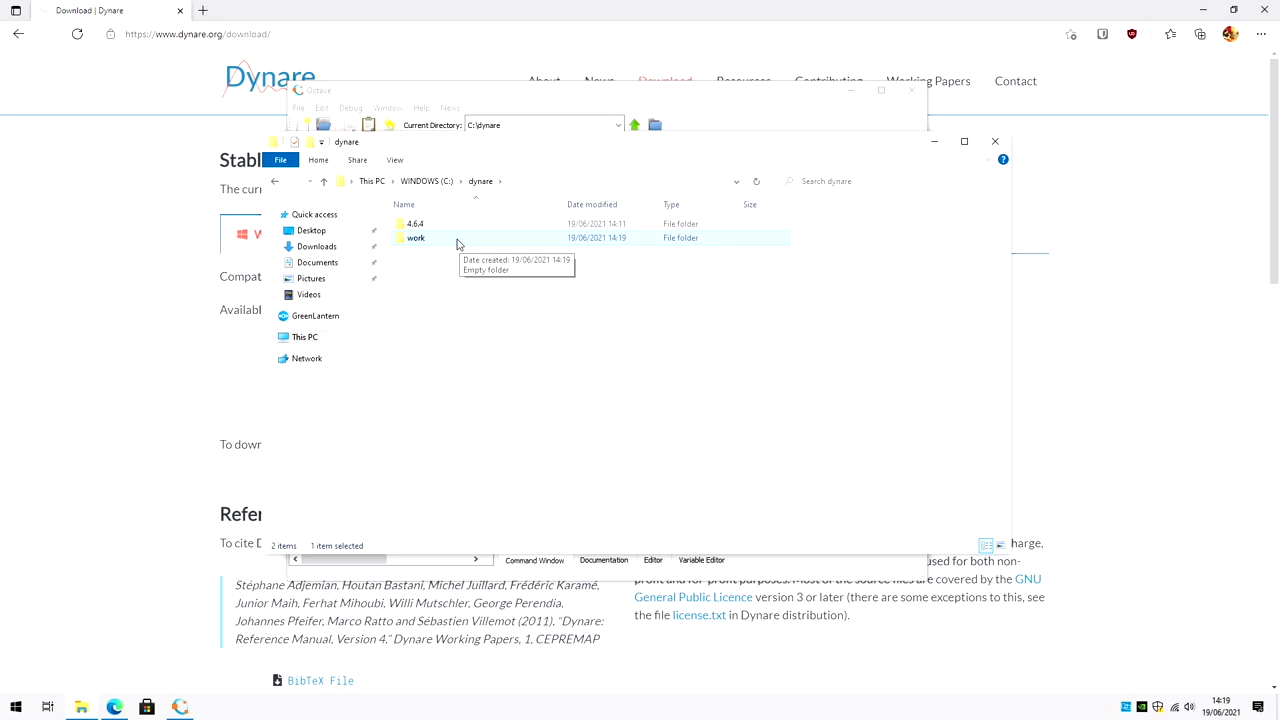
Step: Copy example1.mod from 4.6.4\examples and paste it into the work folder
double_click(425, 225)
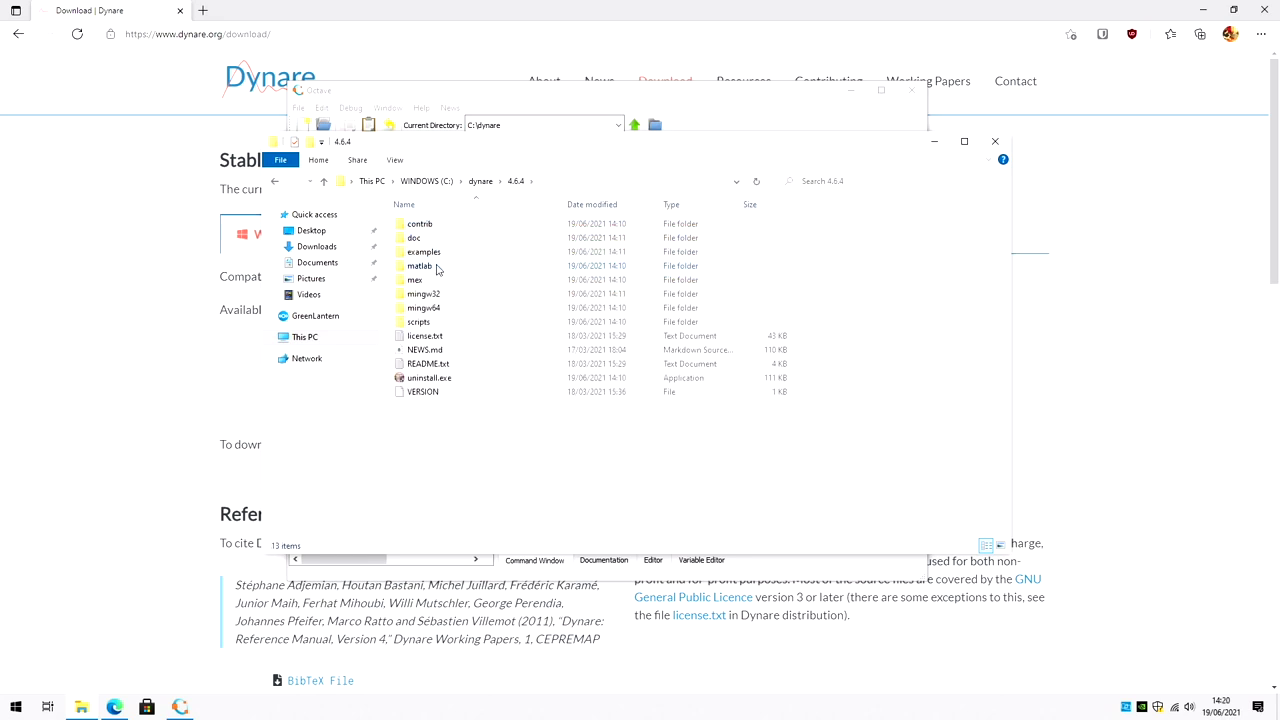
double_click(430, 252)
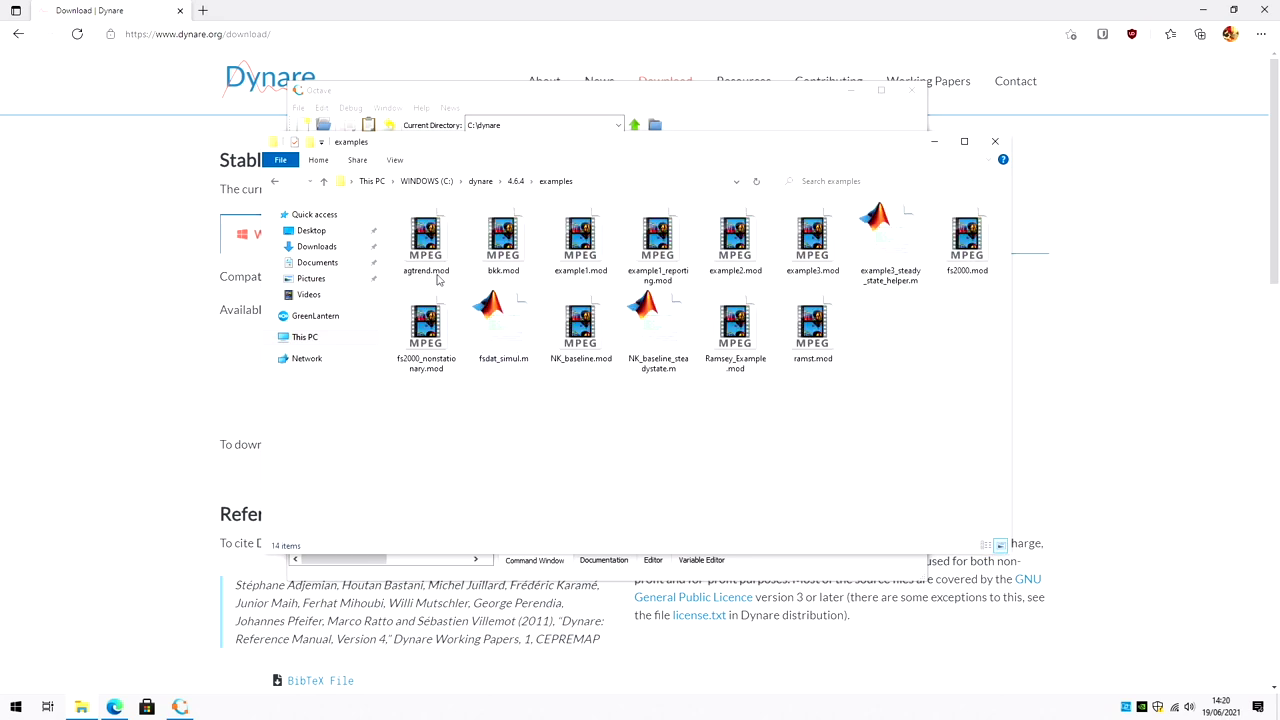
left_click(582, 240)
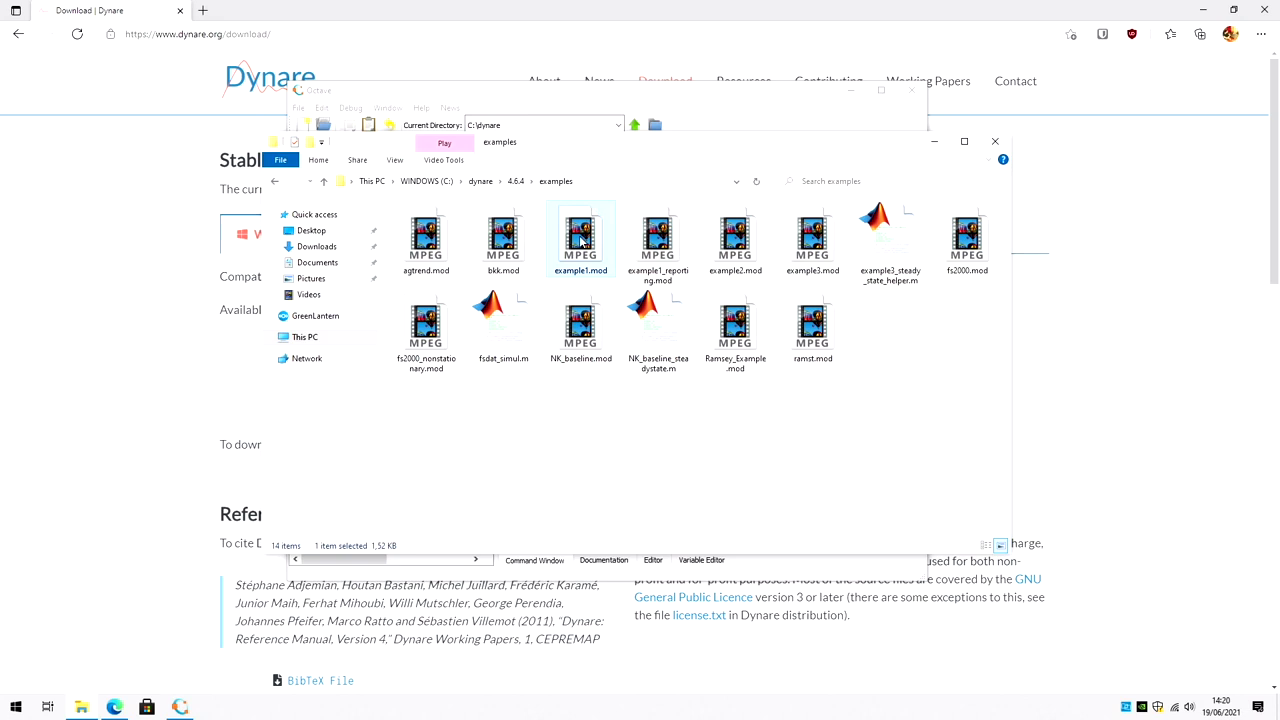
left_click(483, 183)
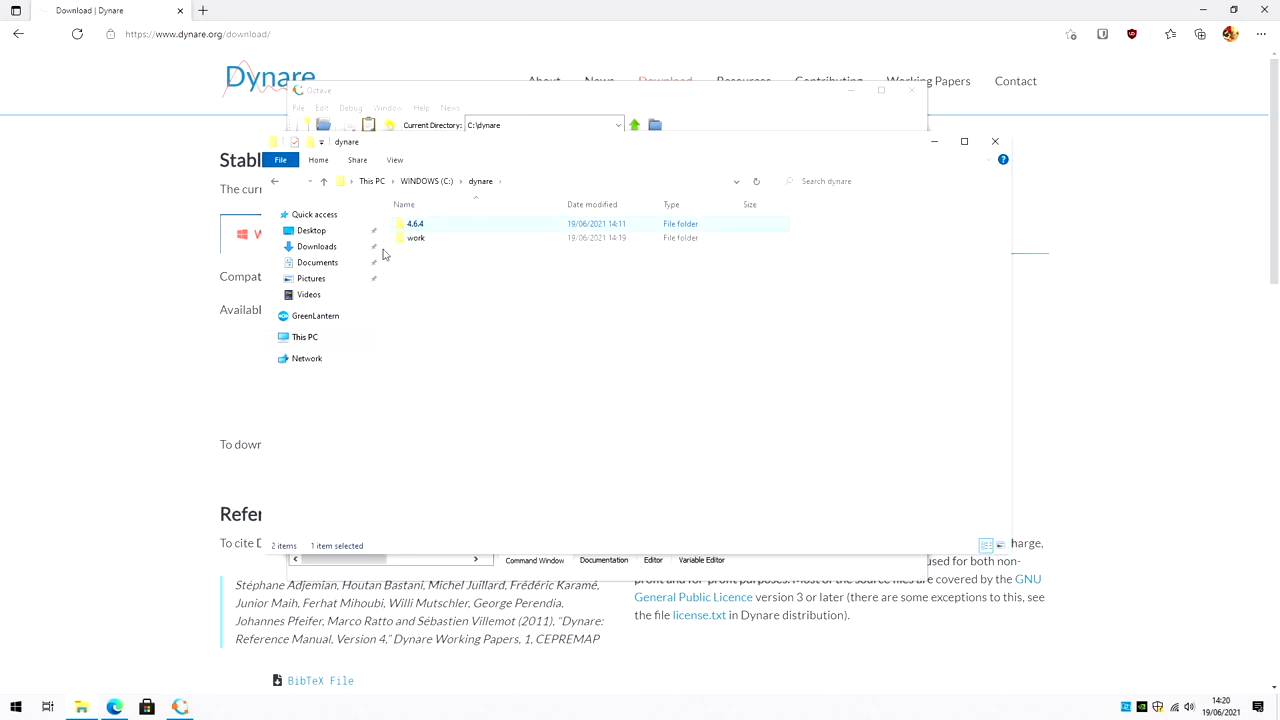
double_click(412, 243)
key("ctrl+v")
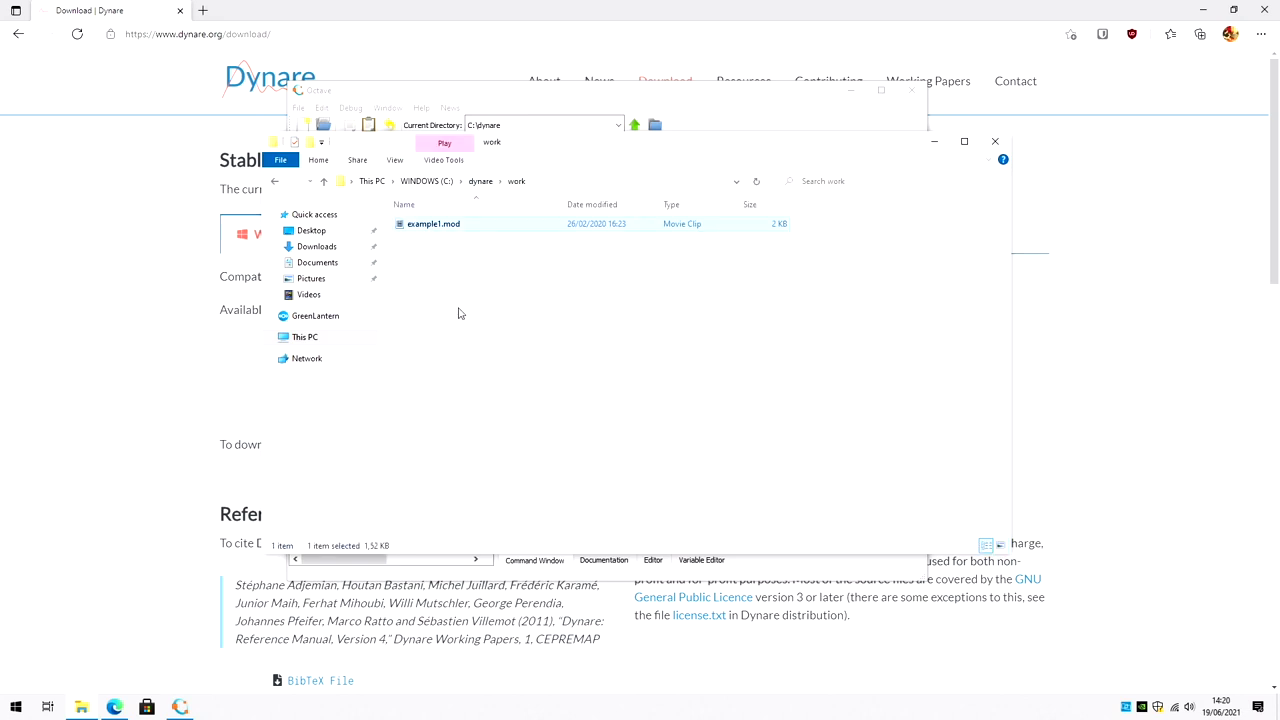
left_click(489, 358)
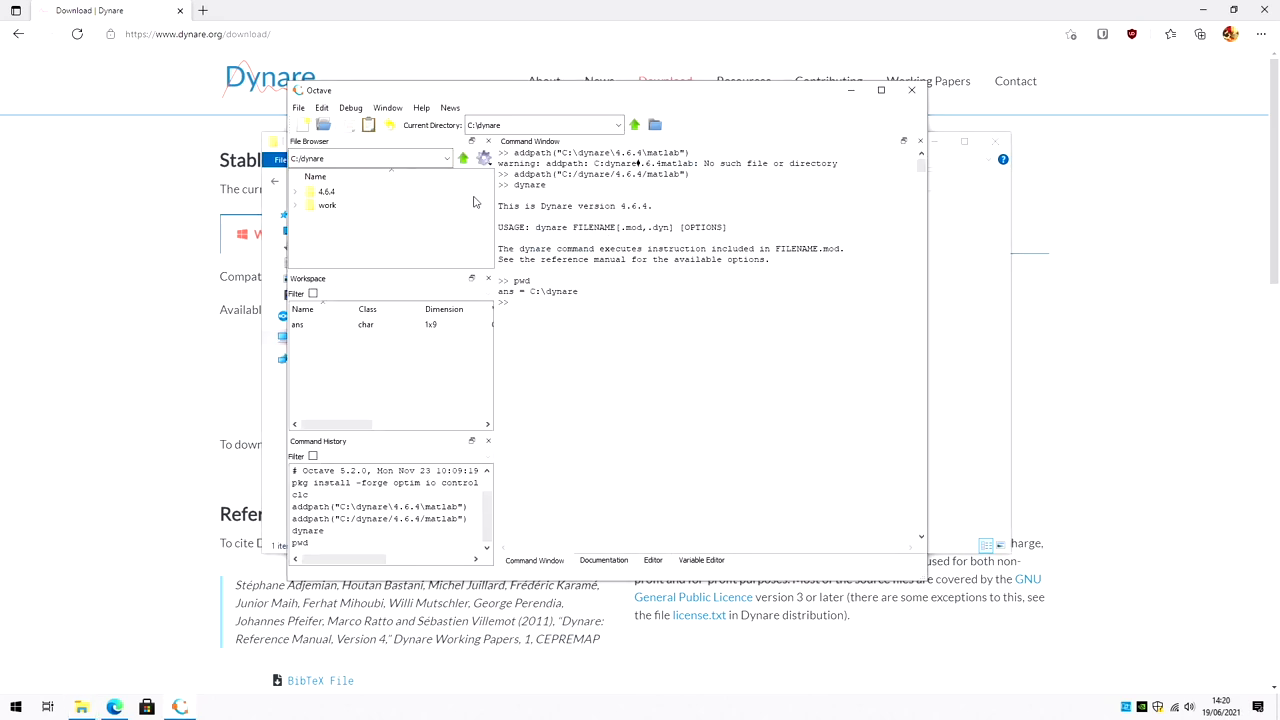
Step: Make C:\dynare\work the current folder, confirm with pwd, and run dynare example1
double_click(340, 206)
key("Return")
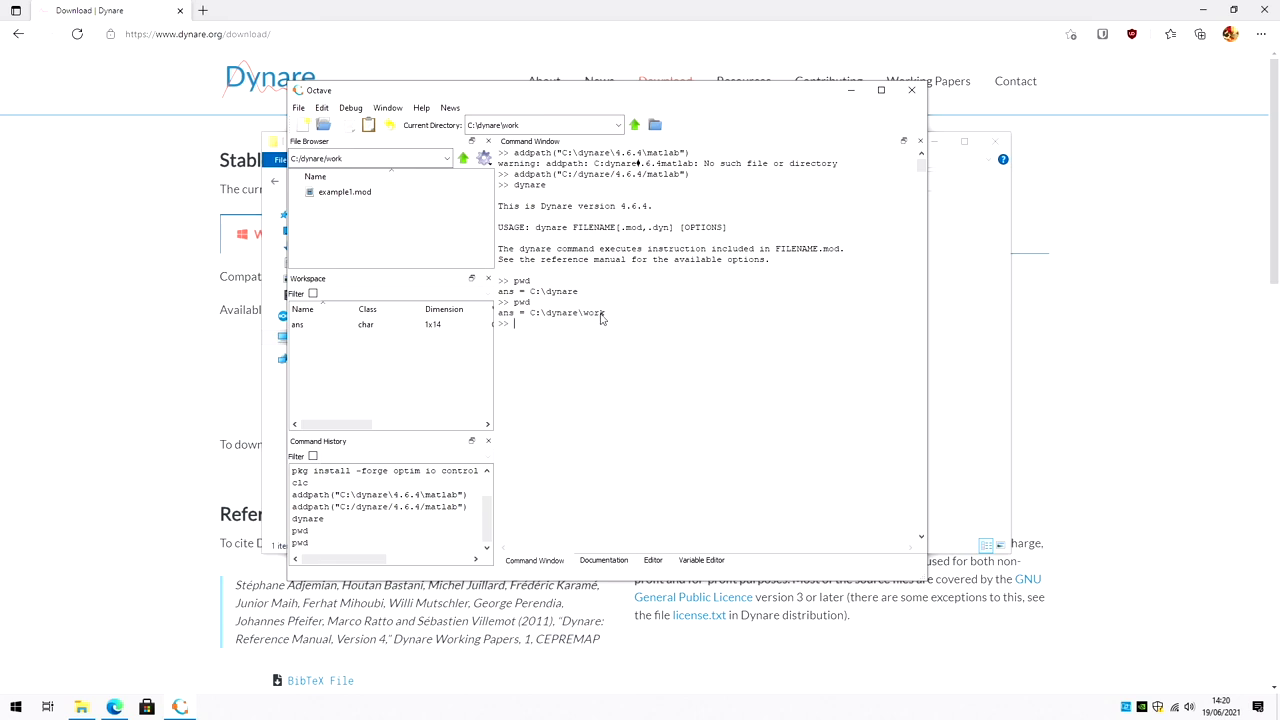
left_click_drag(605, 315, 498, 314)
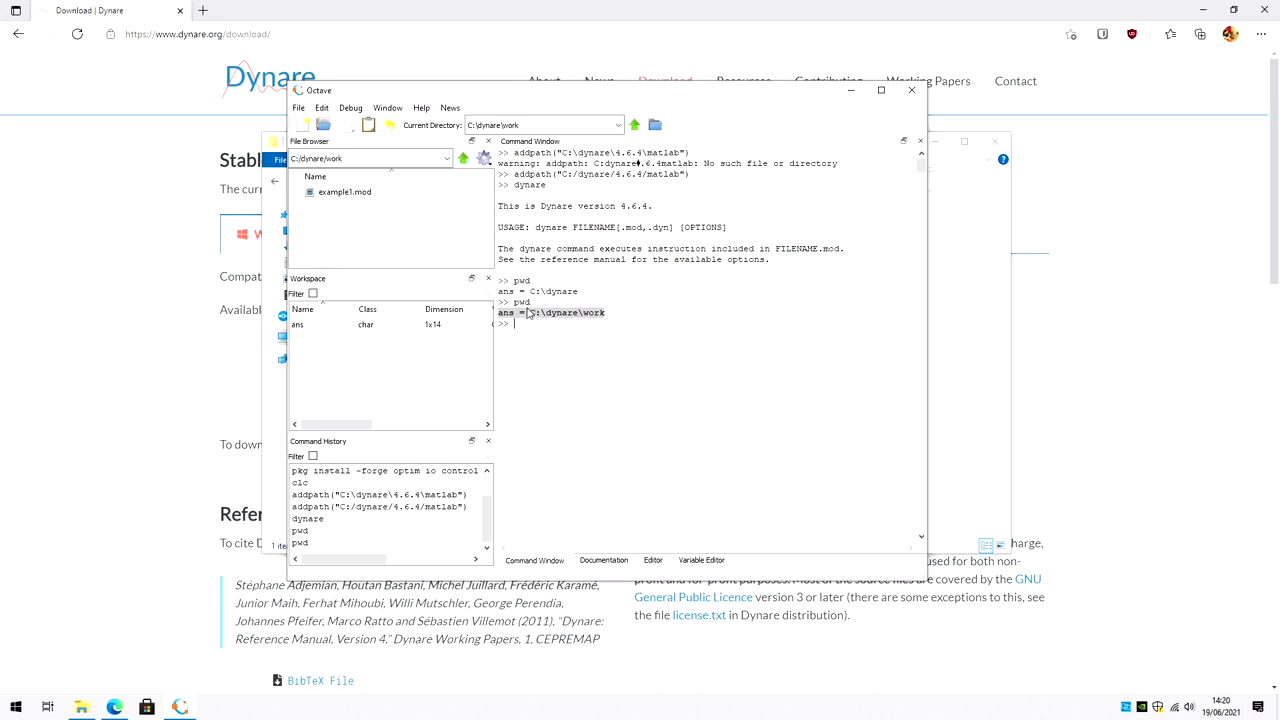
left_click(527, 314)
double_click(522, 302)
left_click(534, 331)
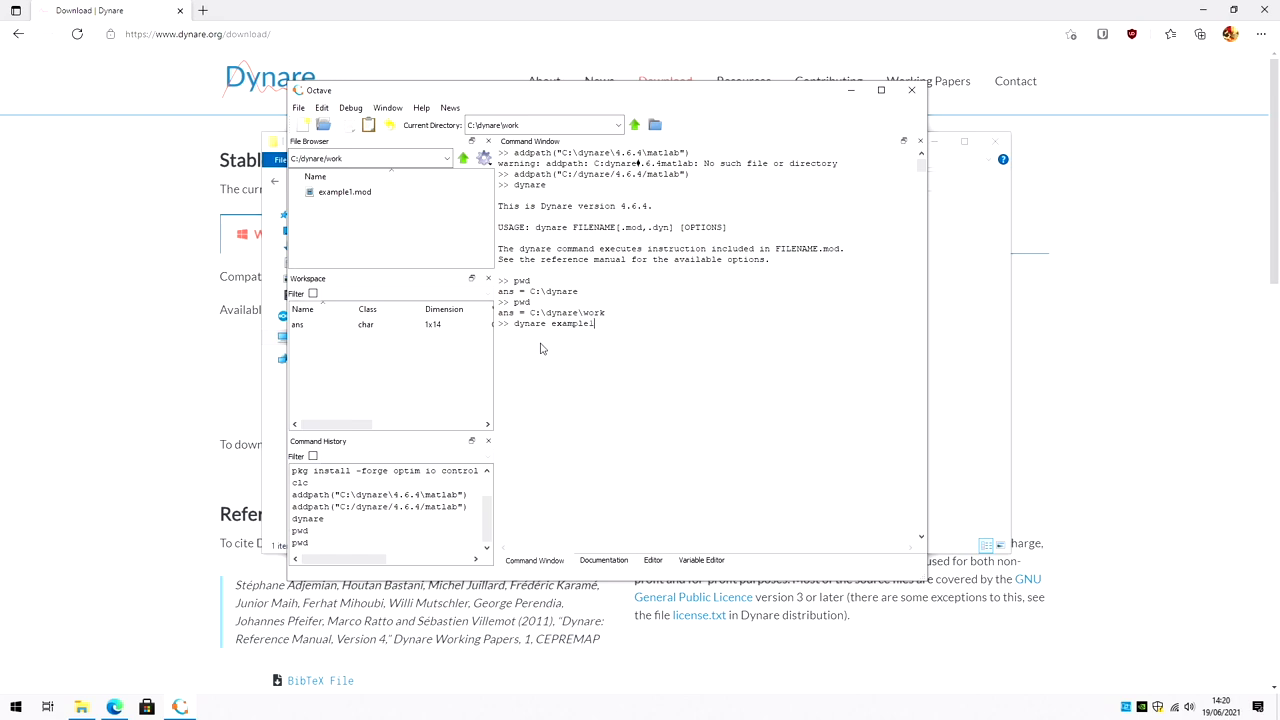
key("Return")
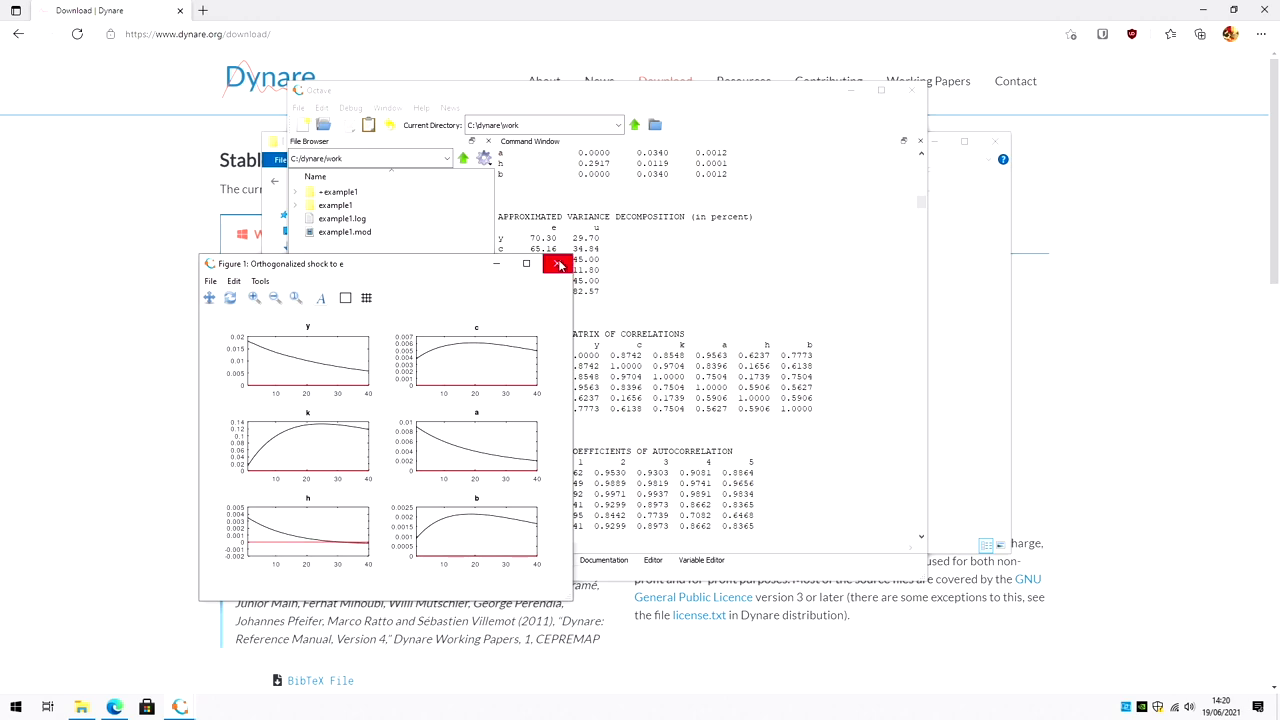
Step: Open example1.mod in the text editor, scroll through its code, and compare with Dynare's output
left_click(410, 229)
right_click(356, 232)
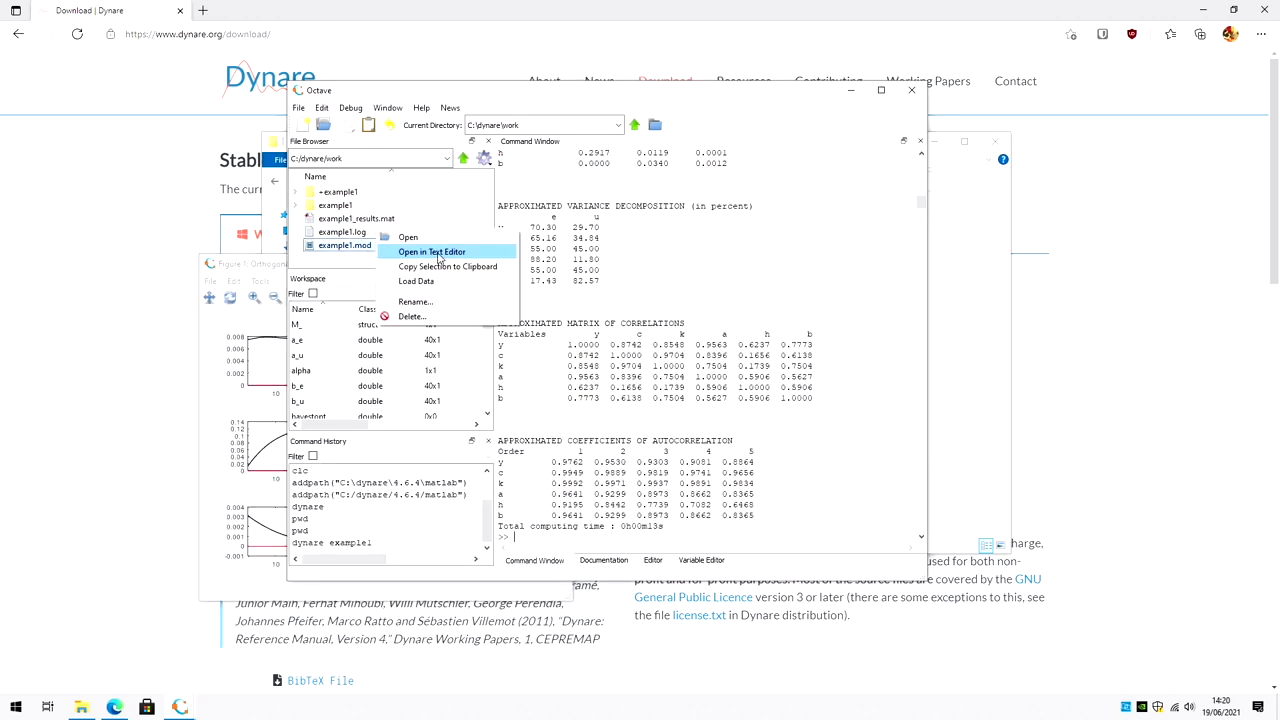
left_click(410, 241)
scroll(774, 388, "down", 2)
scroll(774, 388, "down", 10)
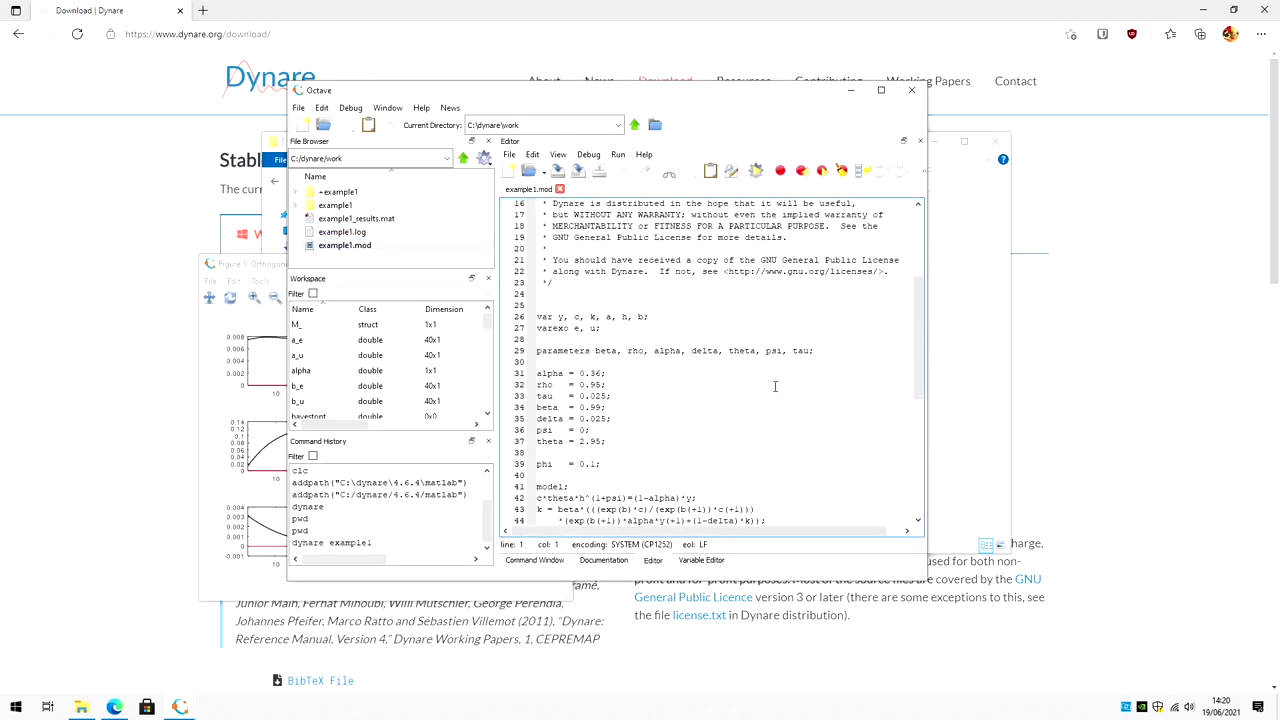
scroll(774, 384, "down", 2)
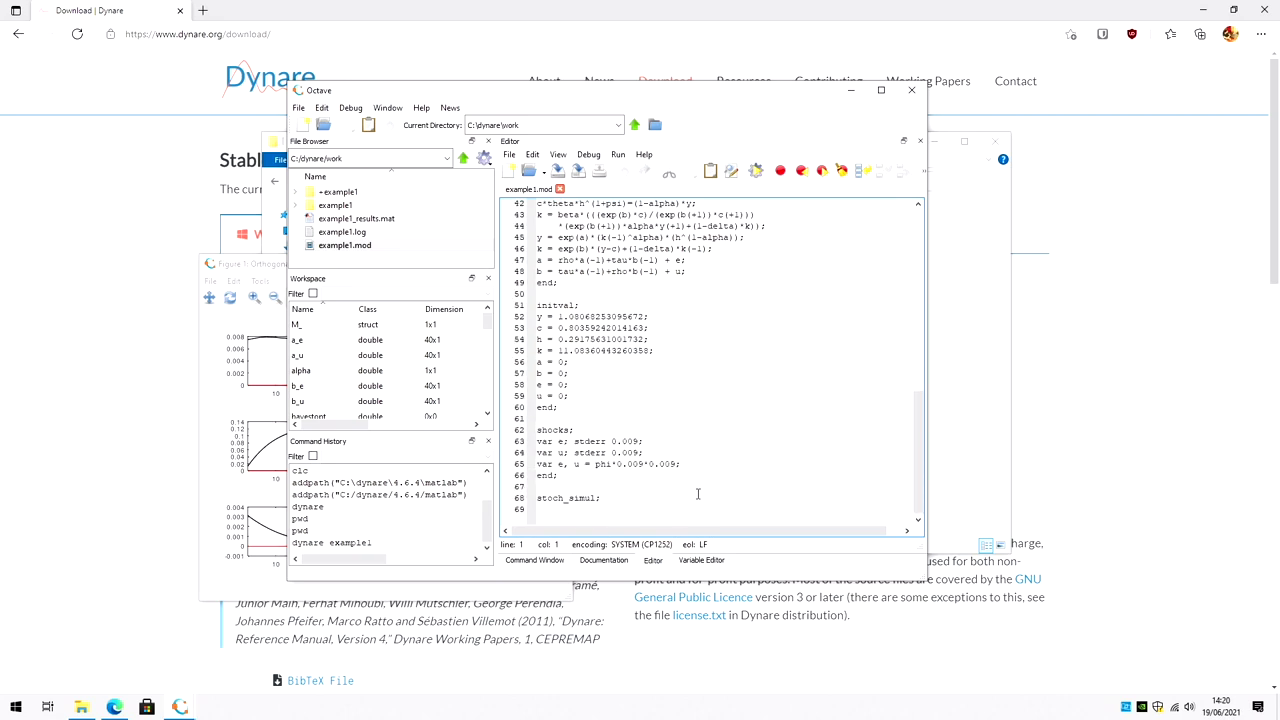
left_click(535, 561)
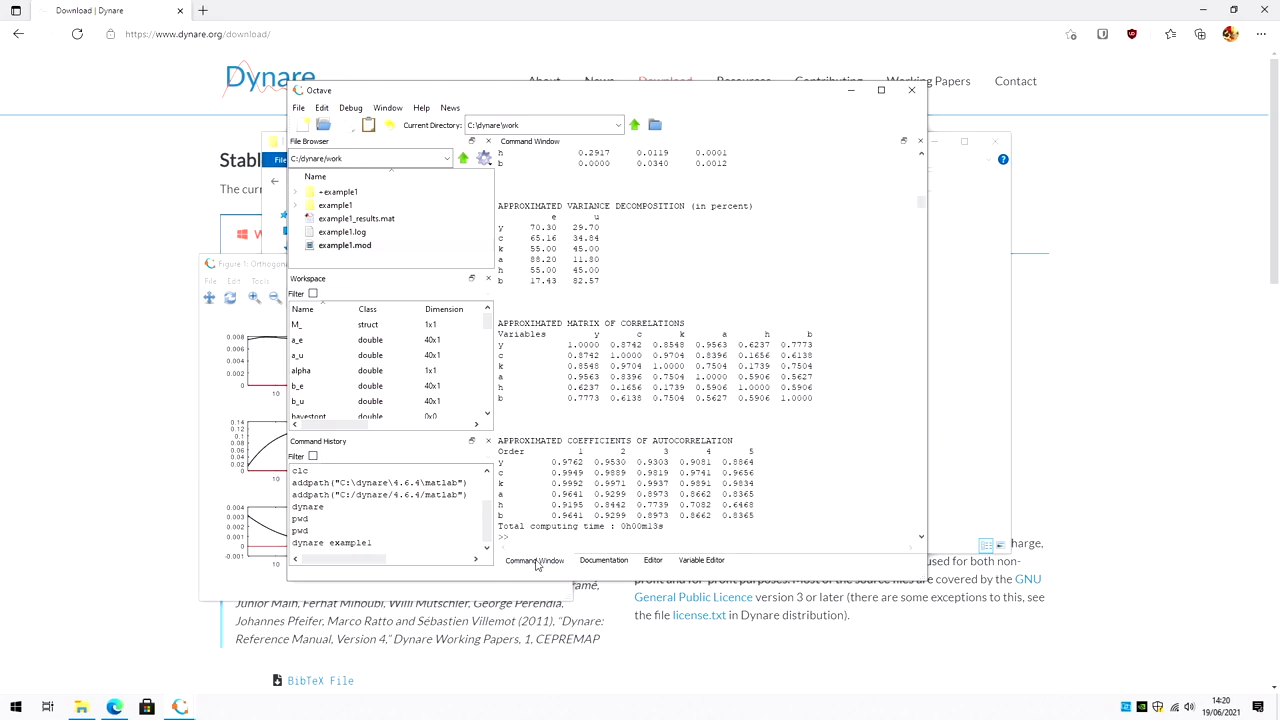
left_click(651, 561)
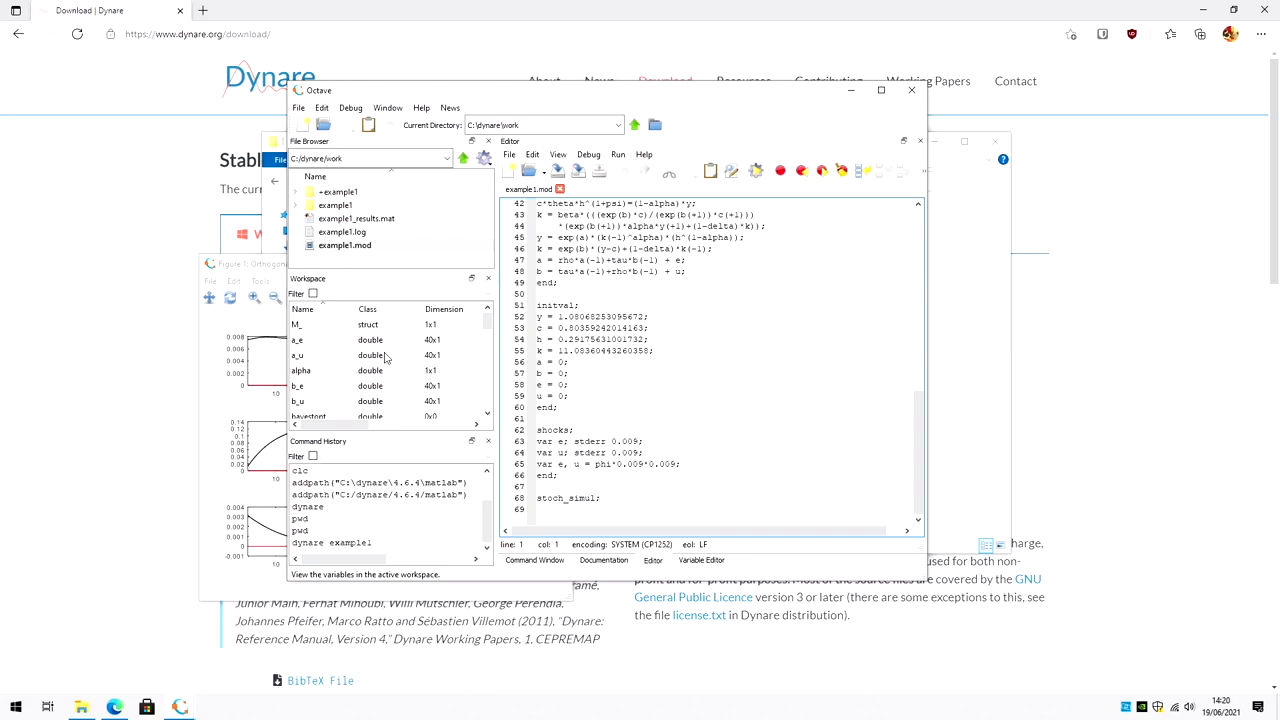